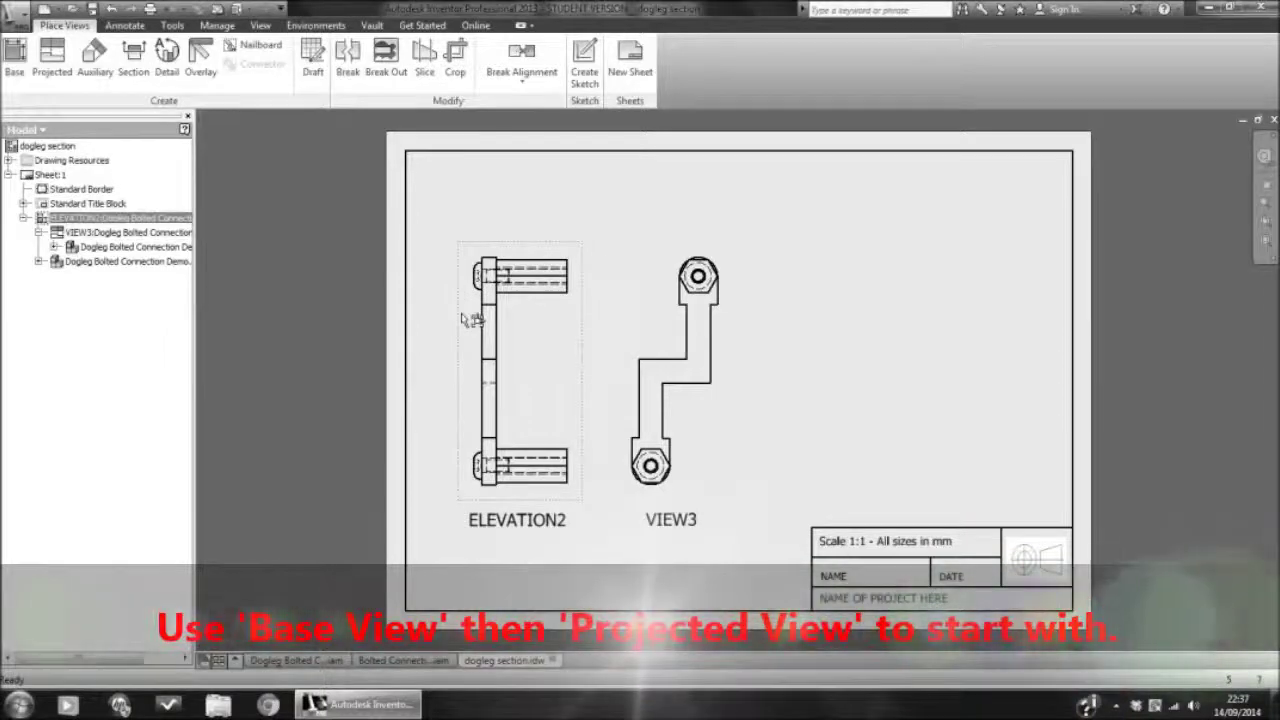
Step: Delete VIEW3 from the drawing sheet
click(630, 356)
key(Delete)
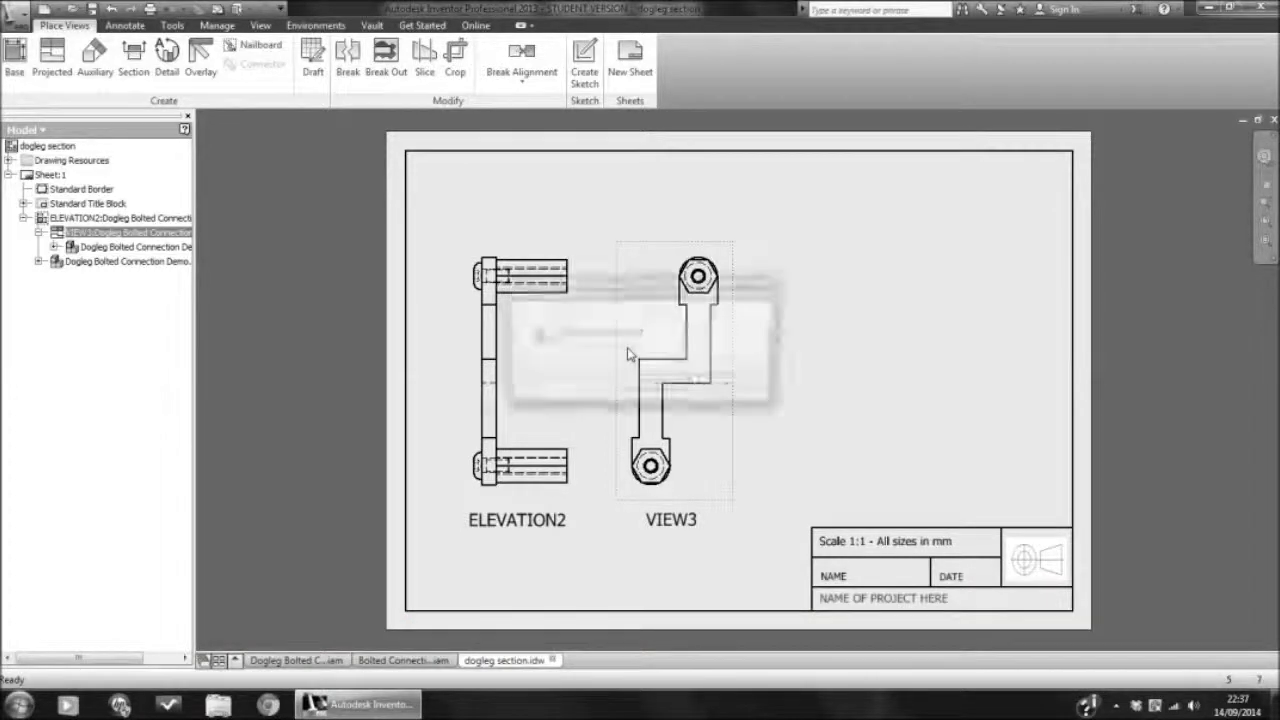
click(655, 388)
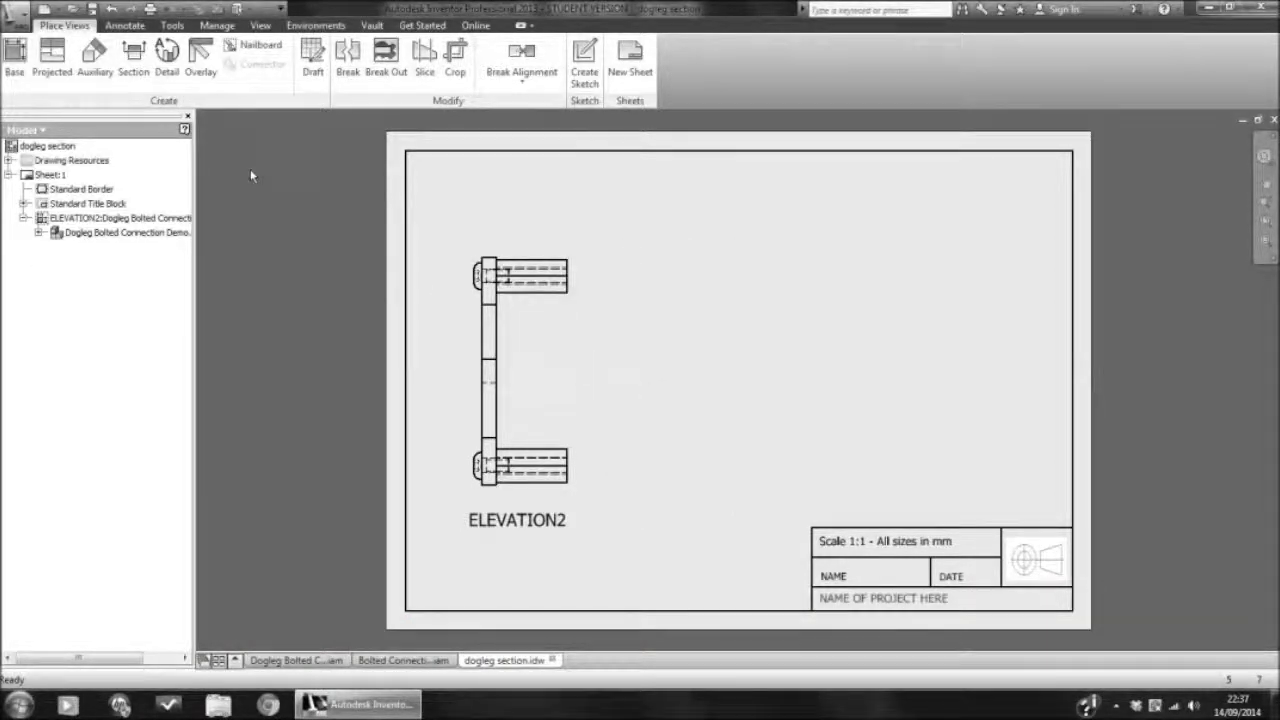
Step: Create projected view VIEW5 from ELEVATION2, placed to its right
click(55, 68)
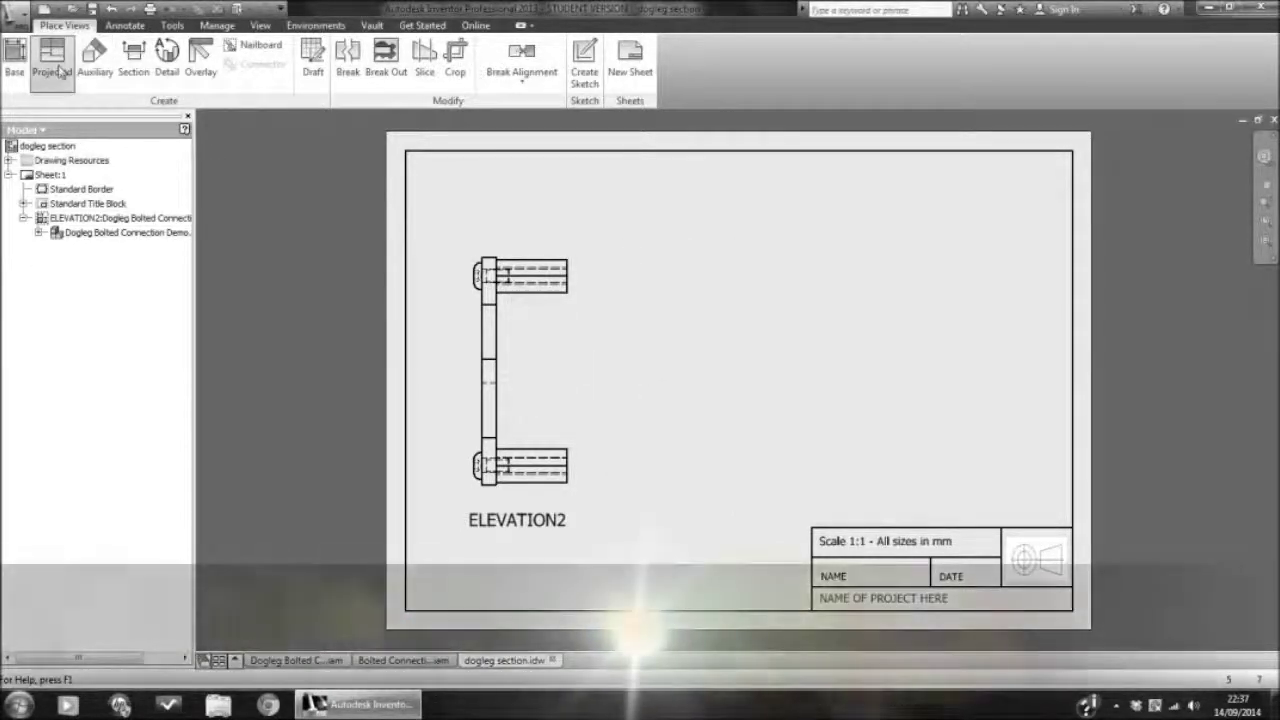
click(468, 360)
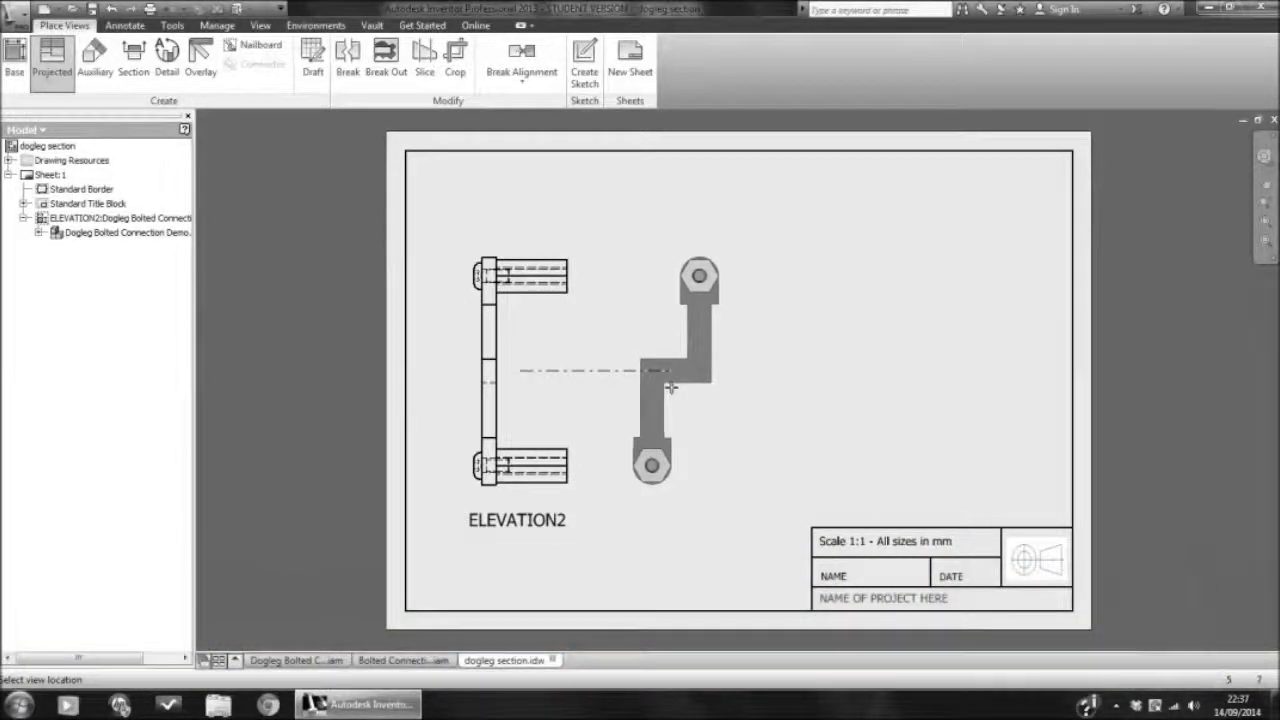
click(670, 387)
right_click(668, 387)
click(718, 389)
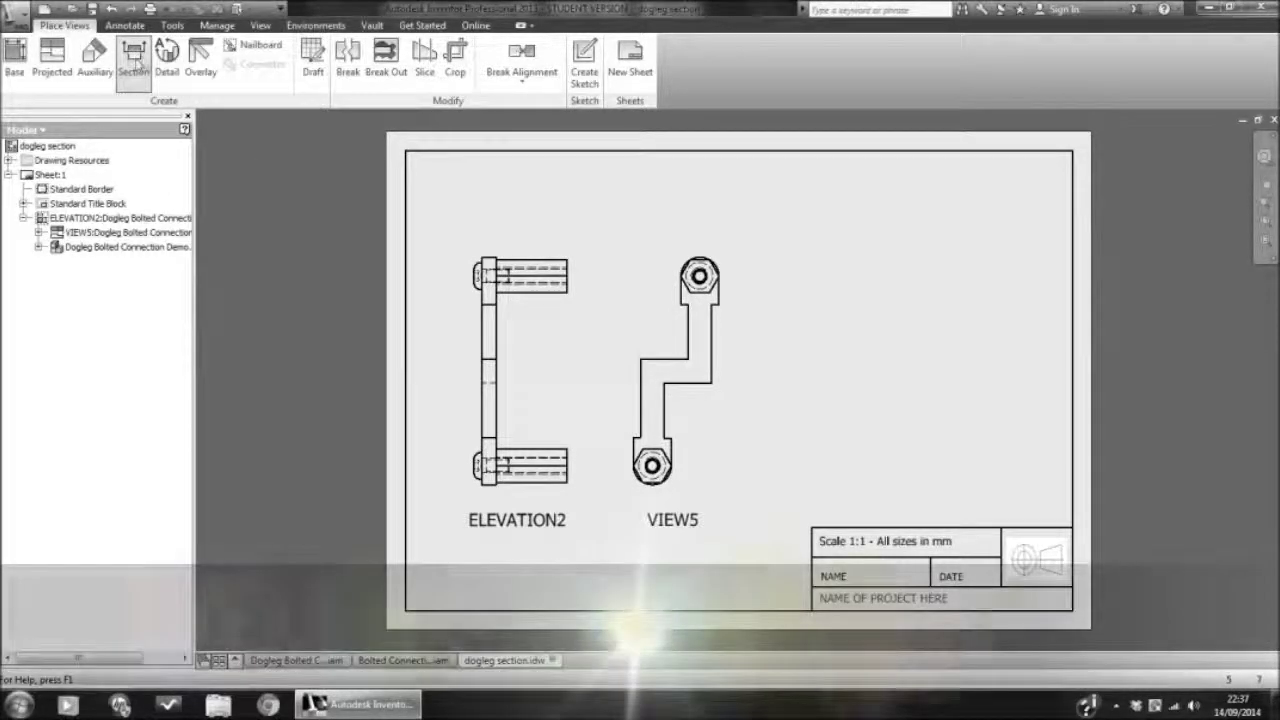
click(138, 61)
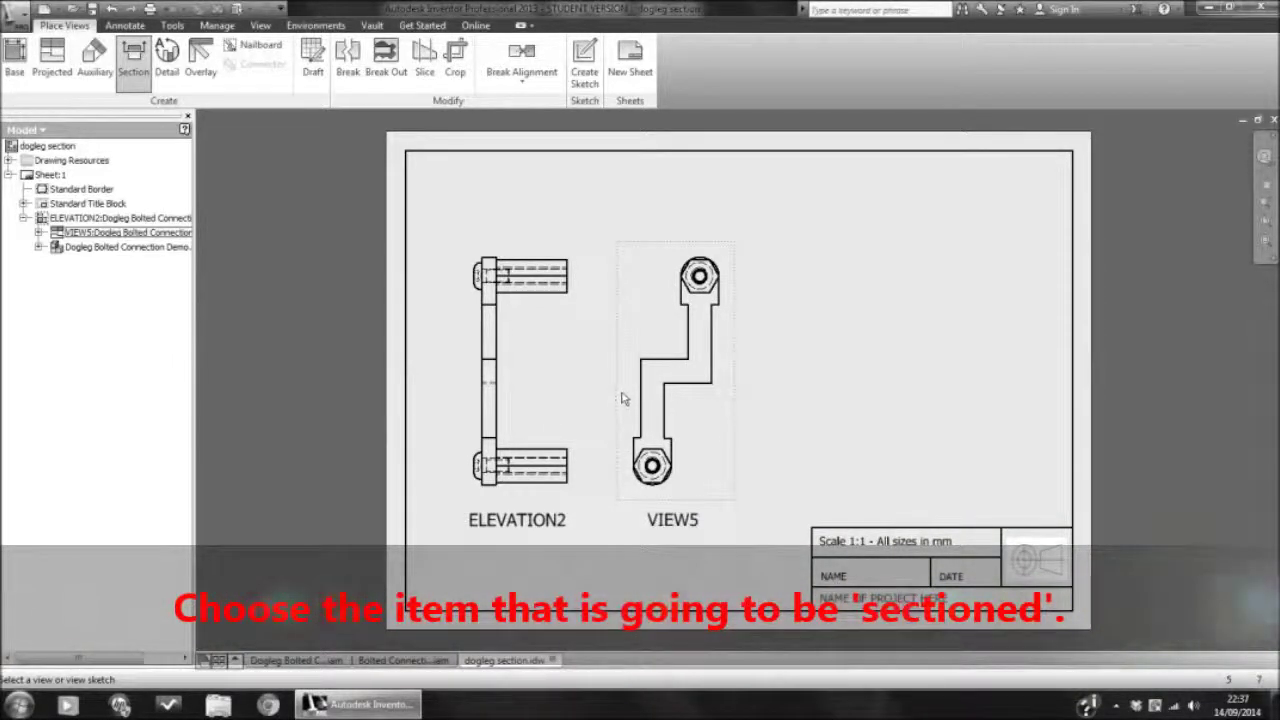
Step: On VIEW5, draw a section line from above the top boss downward, then stepping left
click(620, 394)
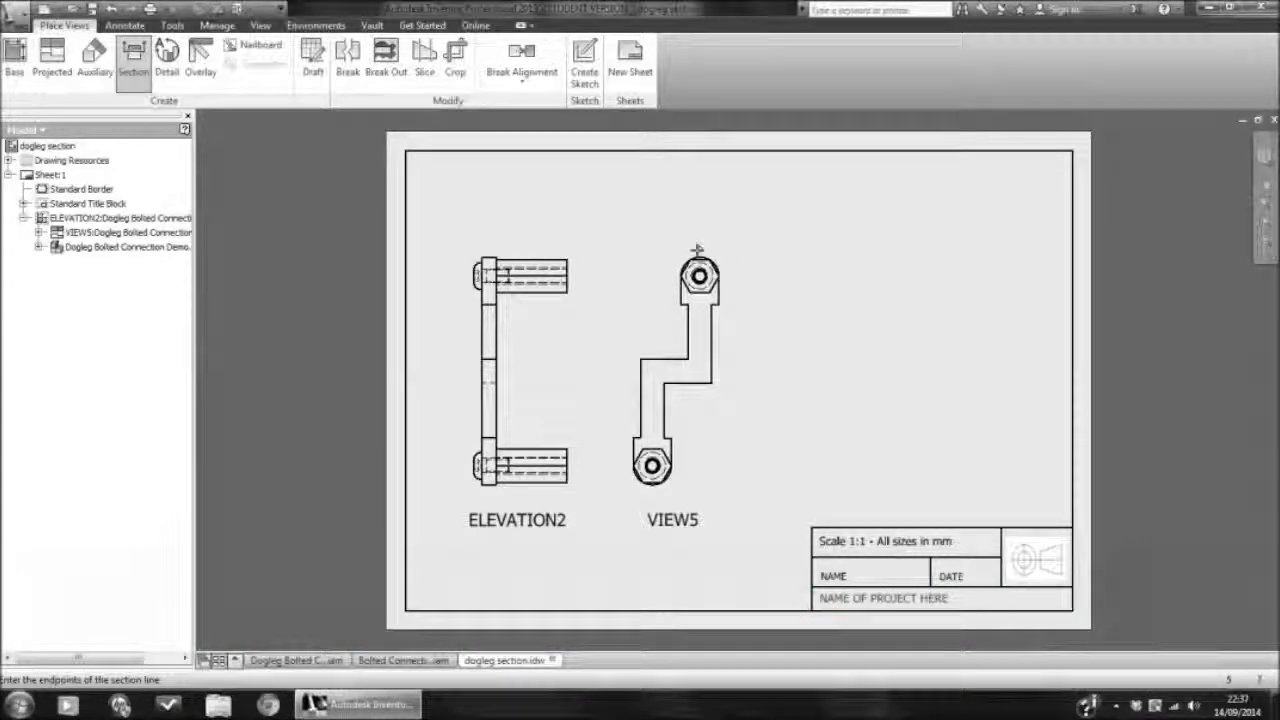
scroll(697, 249, up, 3)
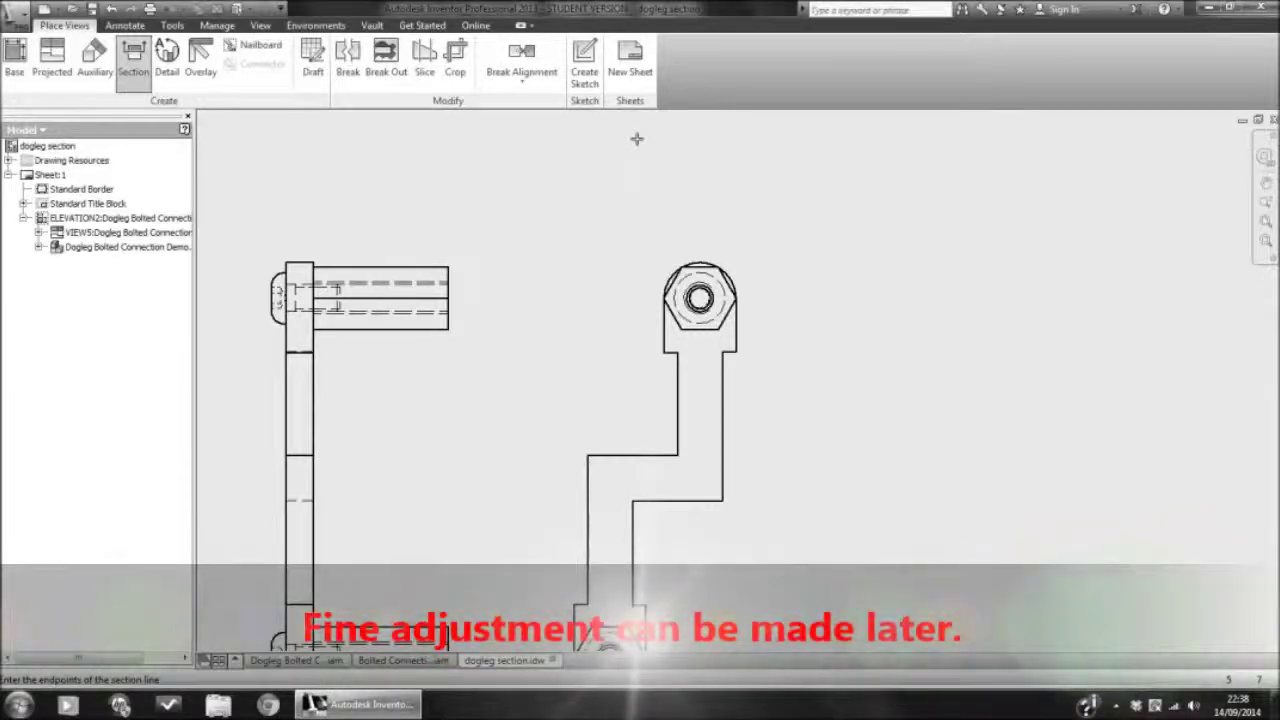
click(637, 138)
scroll(631, 295, up, 3)
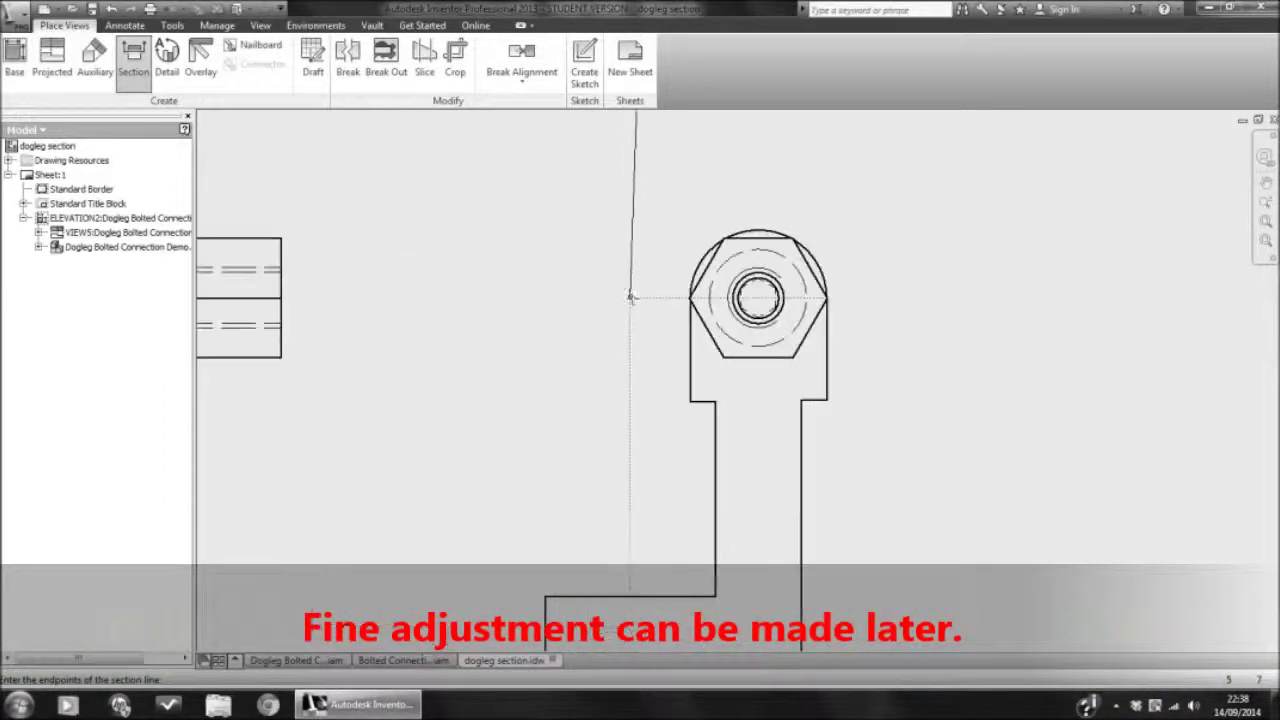
click(641, 473)
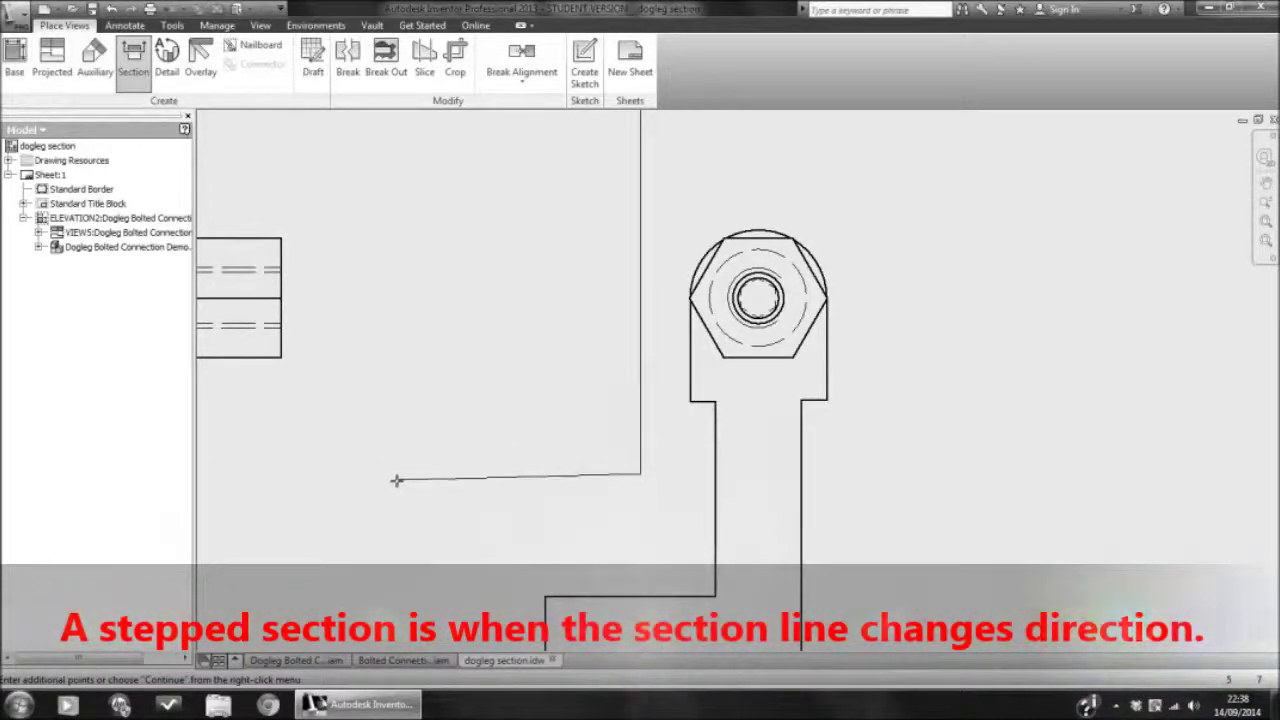
scroll(401, 474, down, 3)
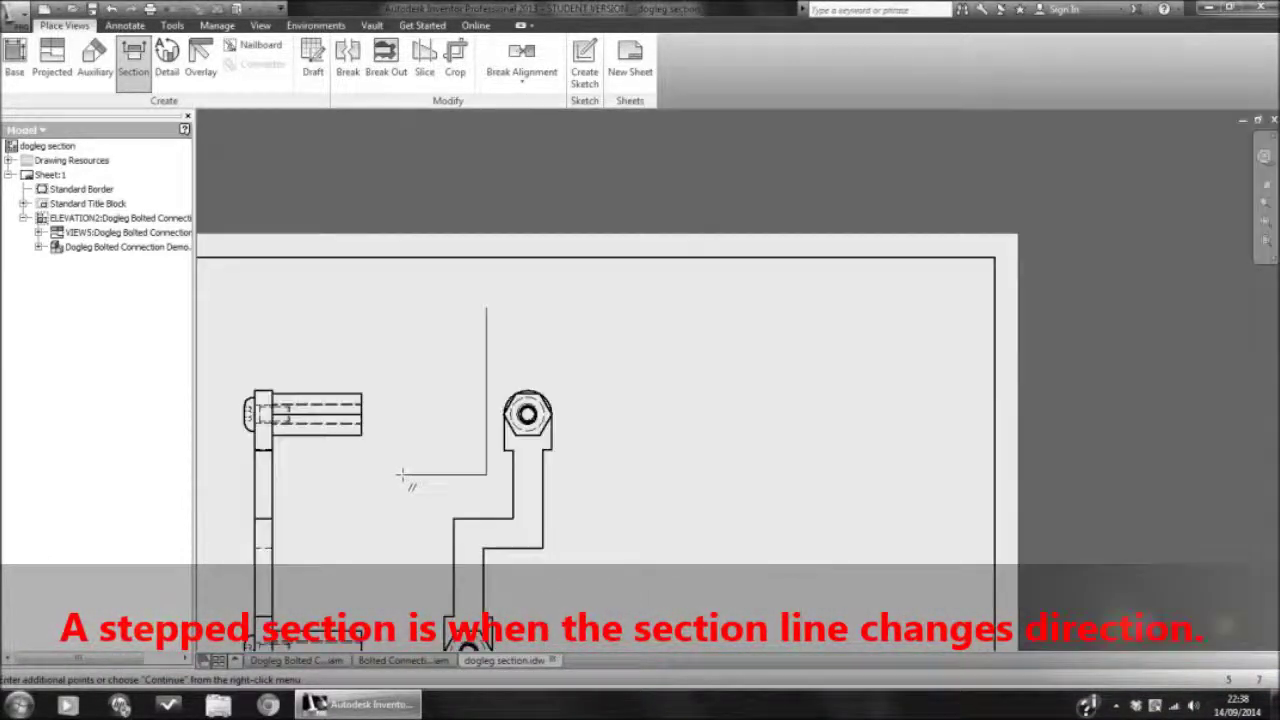
click(401, 472)
scroll(417, 503, up, 2)
scroll(420, 575, down, 2)
scroll(427, 572, down, 3)
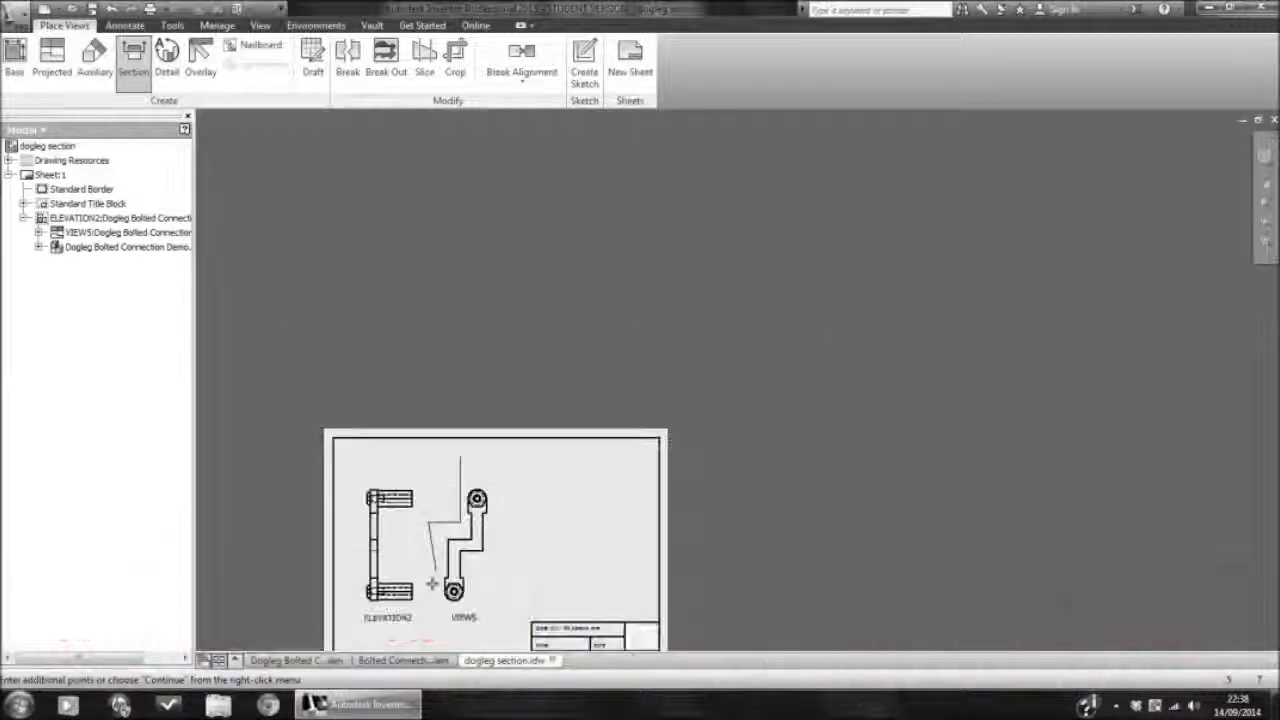
scroll(428, 605, up, 2)
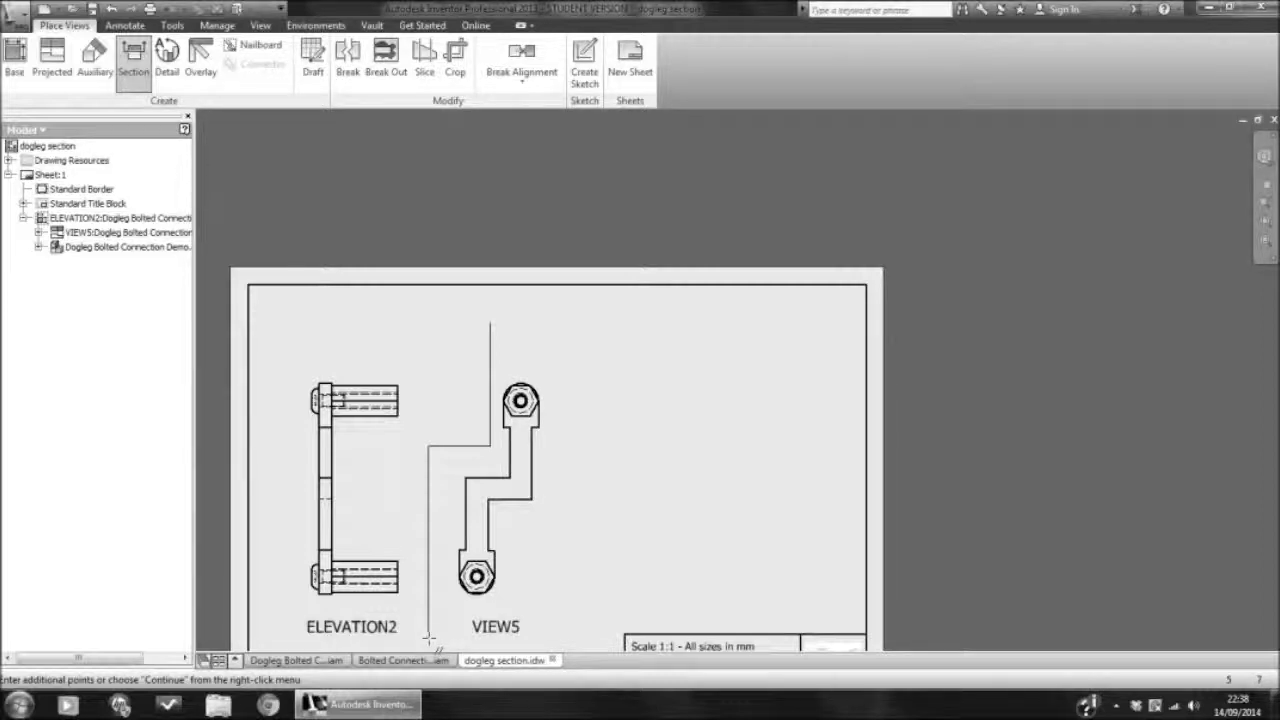
right_click(429, 637)
Step: Accept the Section View settings and place section view B-B at scale 2 right of VIEW5
click(498, 639)
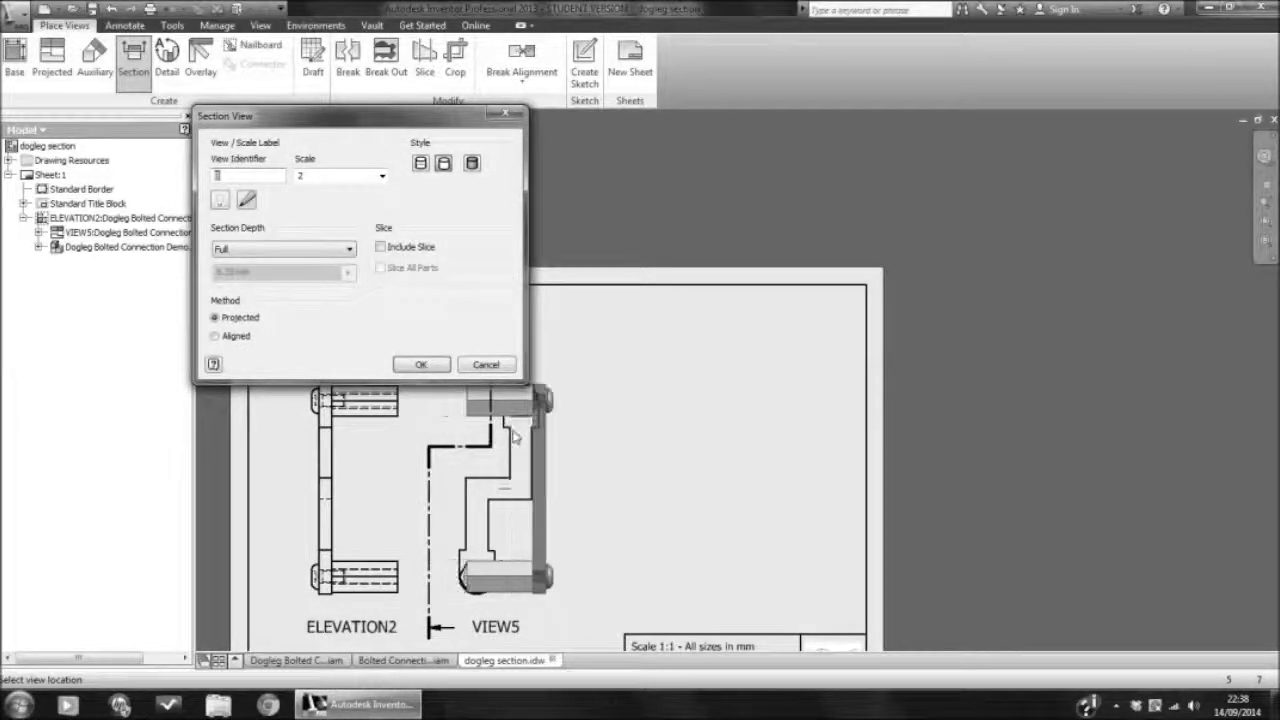
click(640, 447)
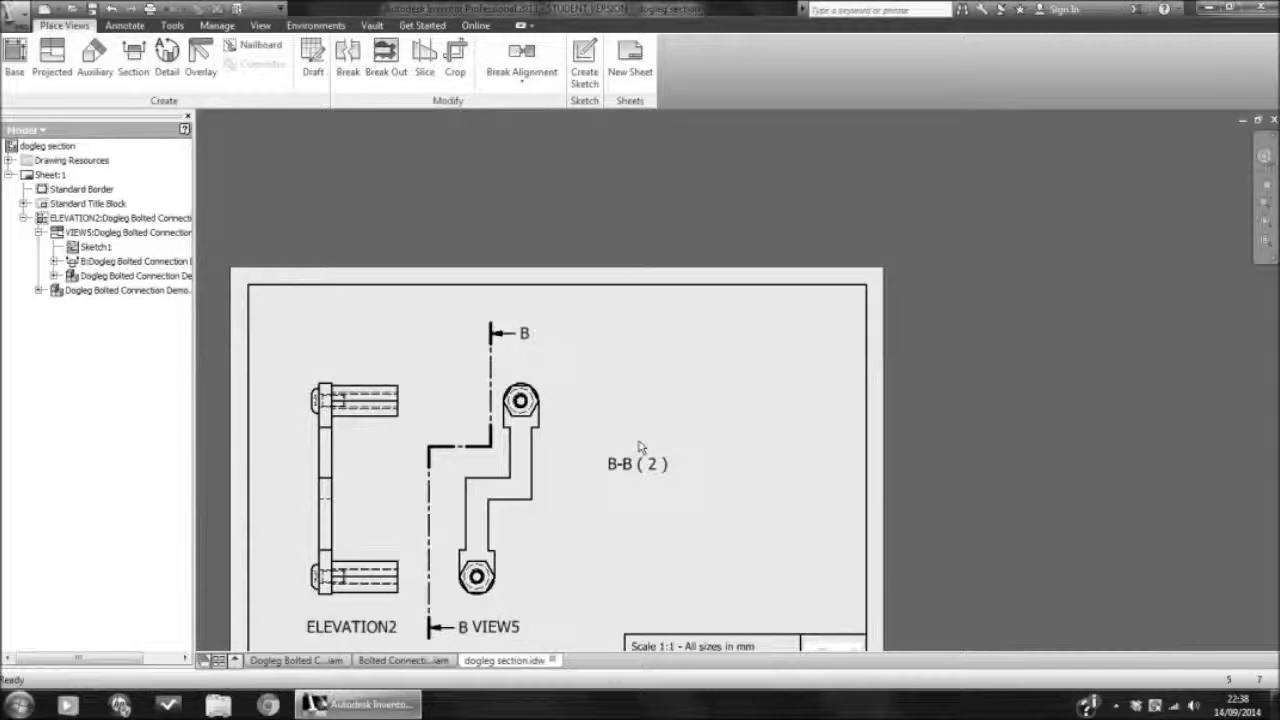
right_click(640, 447)
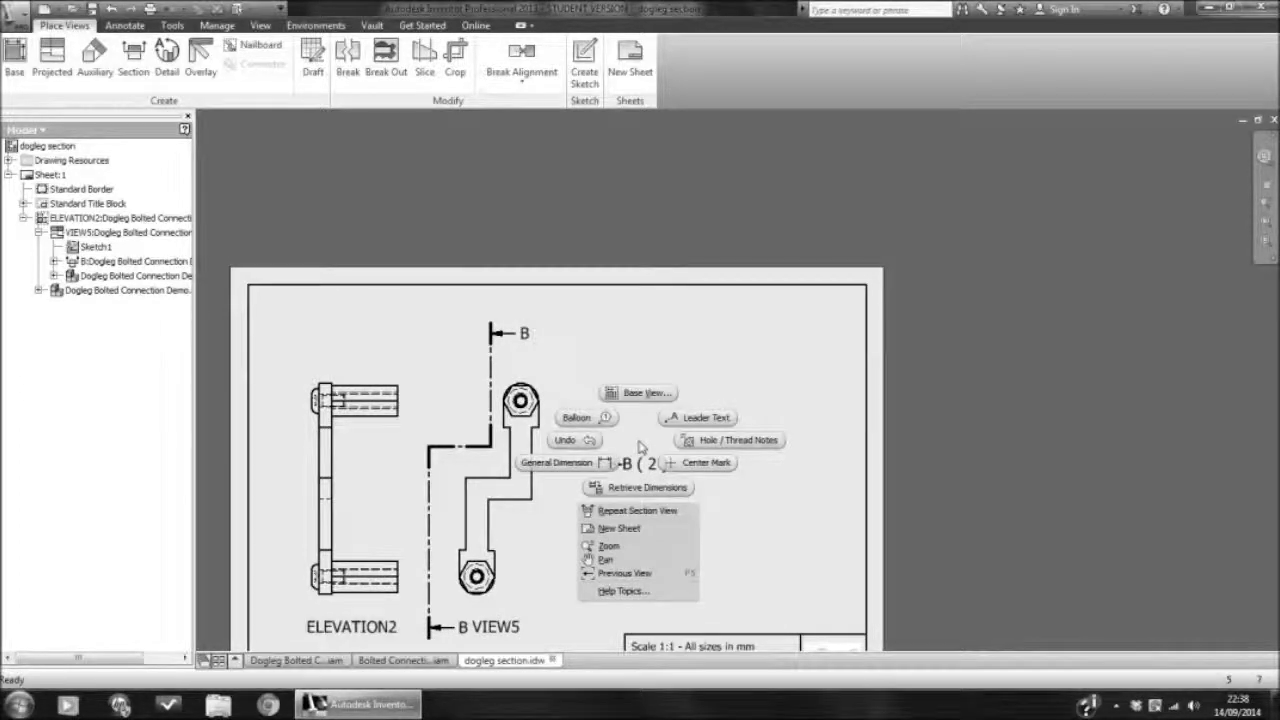
key(Escape)
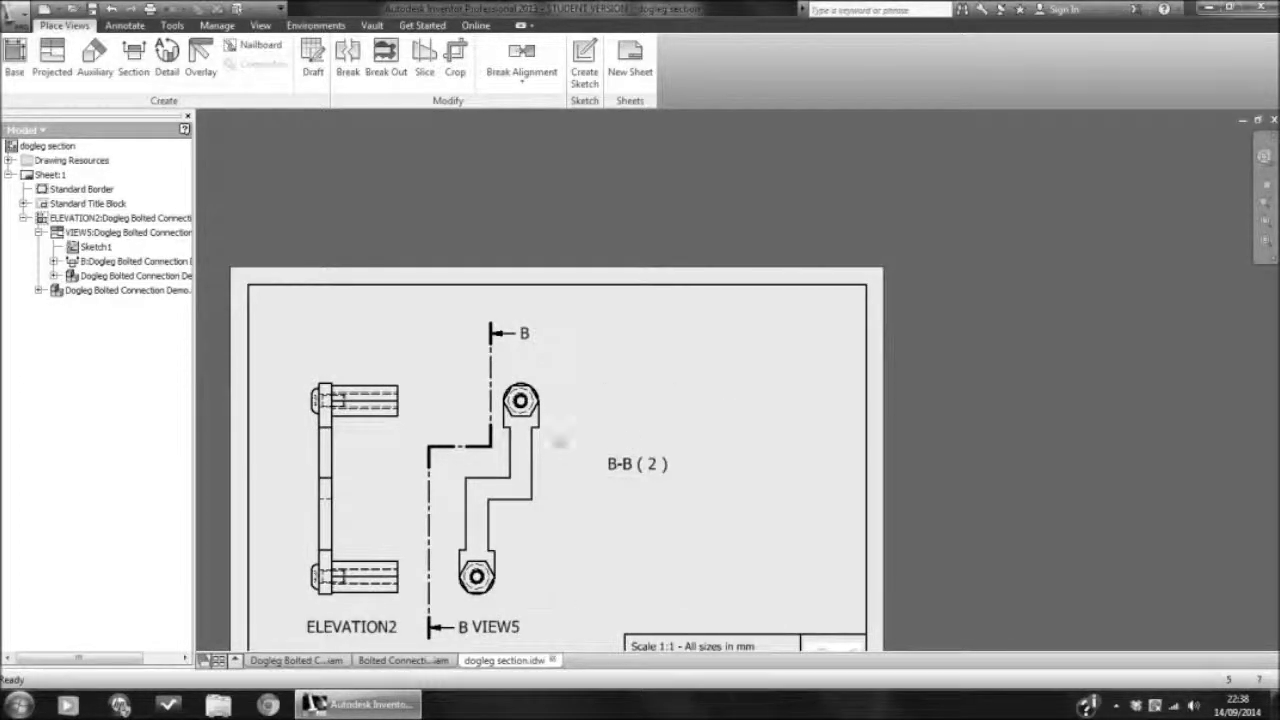
Step: Drag section line B's upper grips to move its corner toward the bolt hole
mouse_move(497, 357)
mouse_down()
mouse_move(491, 415)
mouse_move(495, 332)
mouse_move(492, 356)
mouse_up()
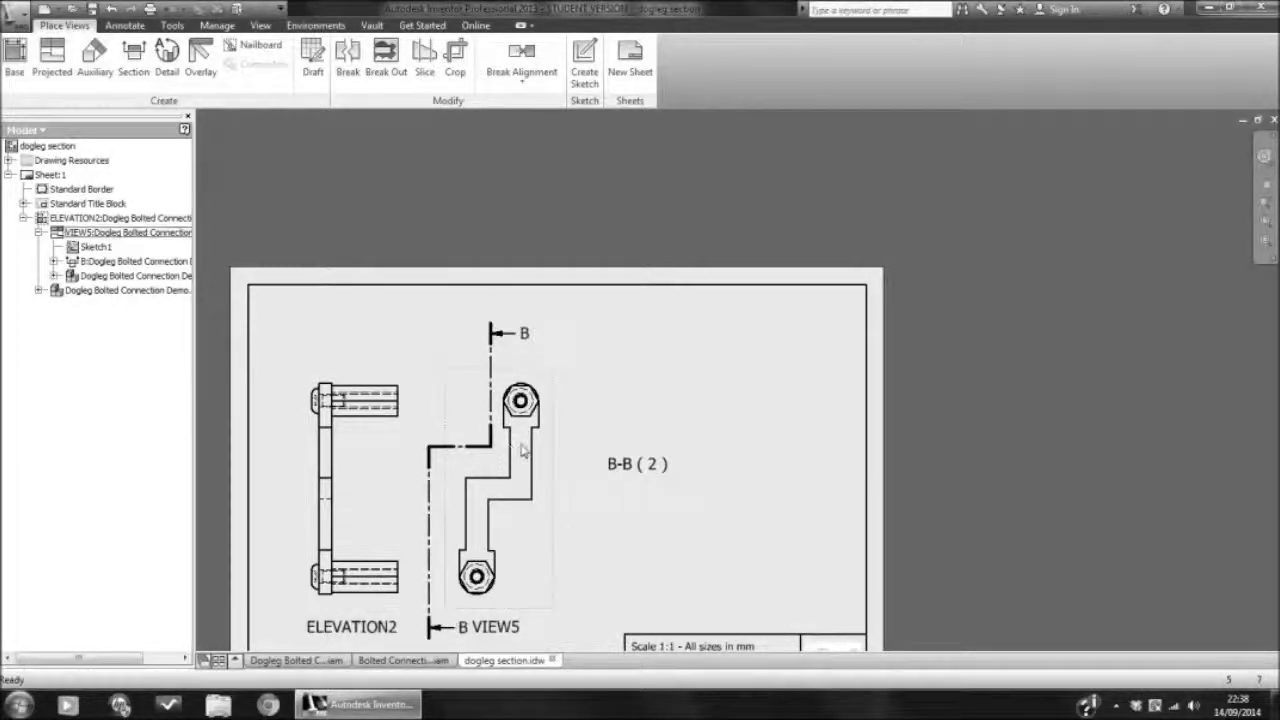
scroll(500, 447, down, 3)
drag(484, 450, 542, 463)
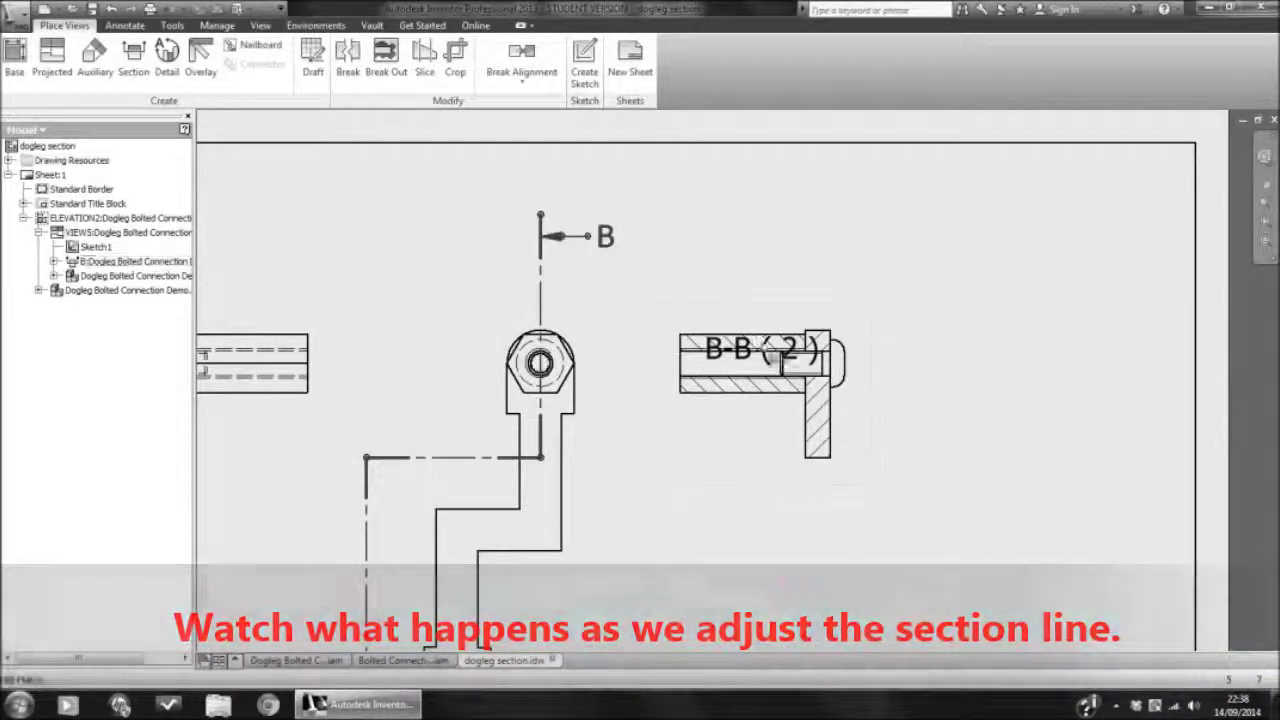
scroll(792, 281, up, 2)
scroll(786, 342, down, 4)
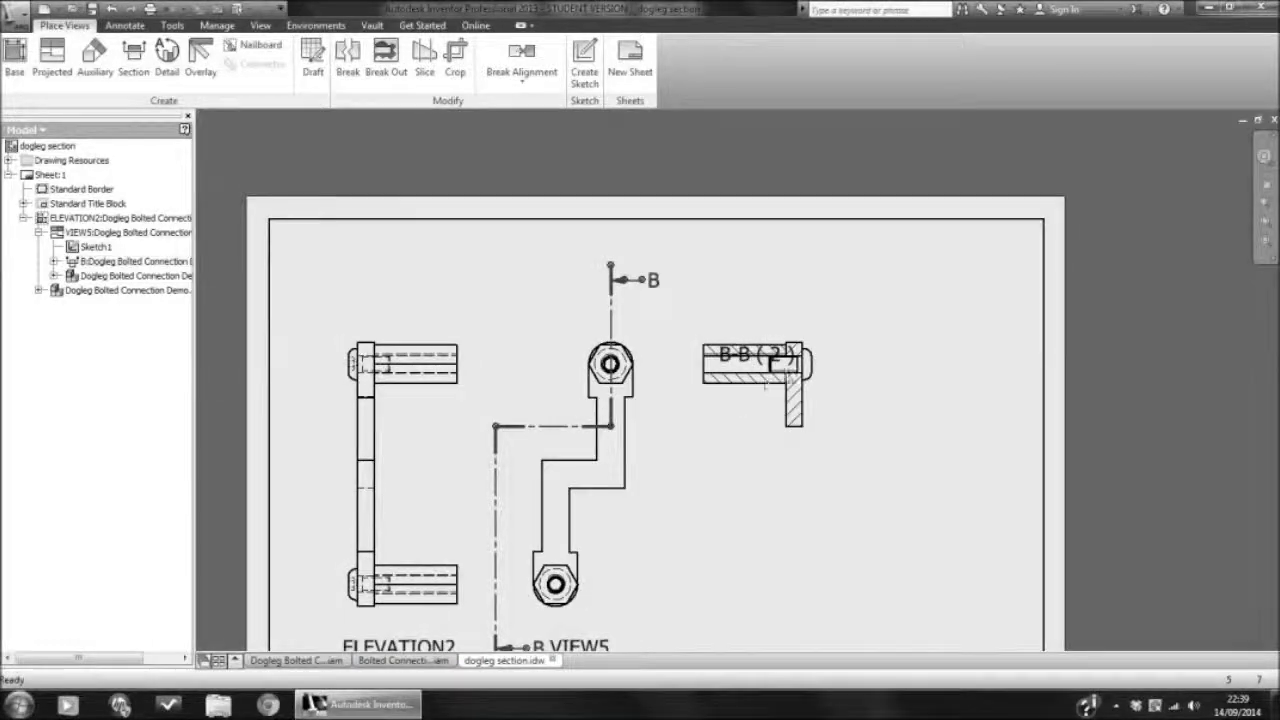
Step: Lower the section line's horizontal step and run its lower leg through the bottom bolt hole
drag(592, 429, 588, 436)
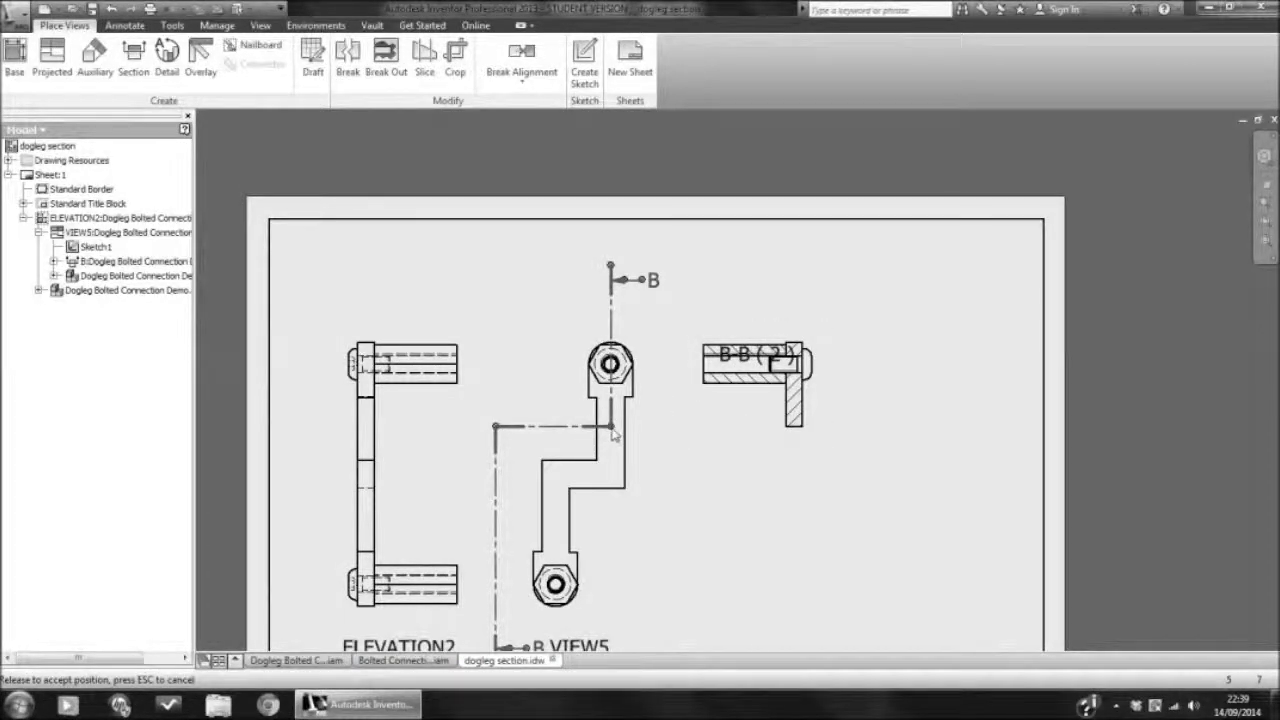
drag(613, 432, 612, 476)
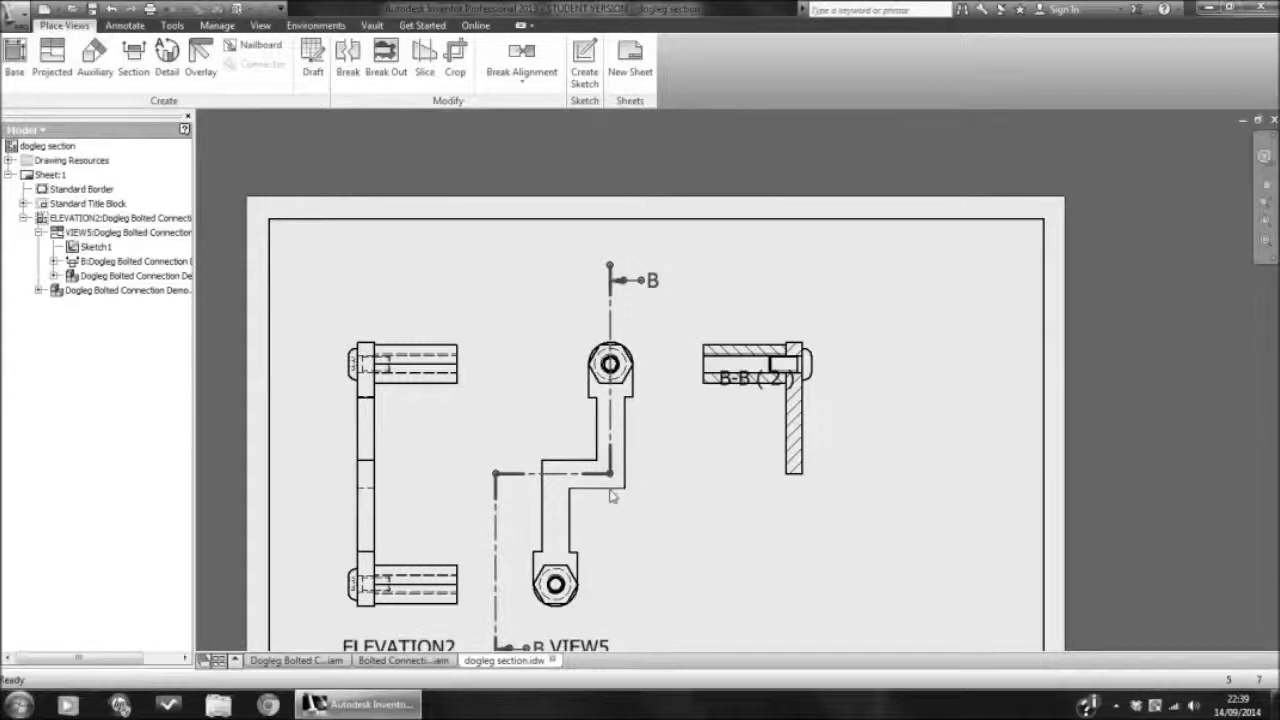
drag(497, 490, 556, 481)
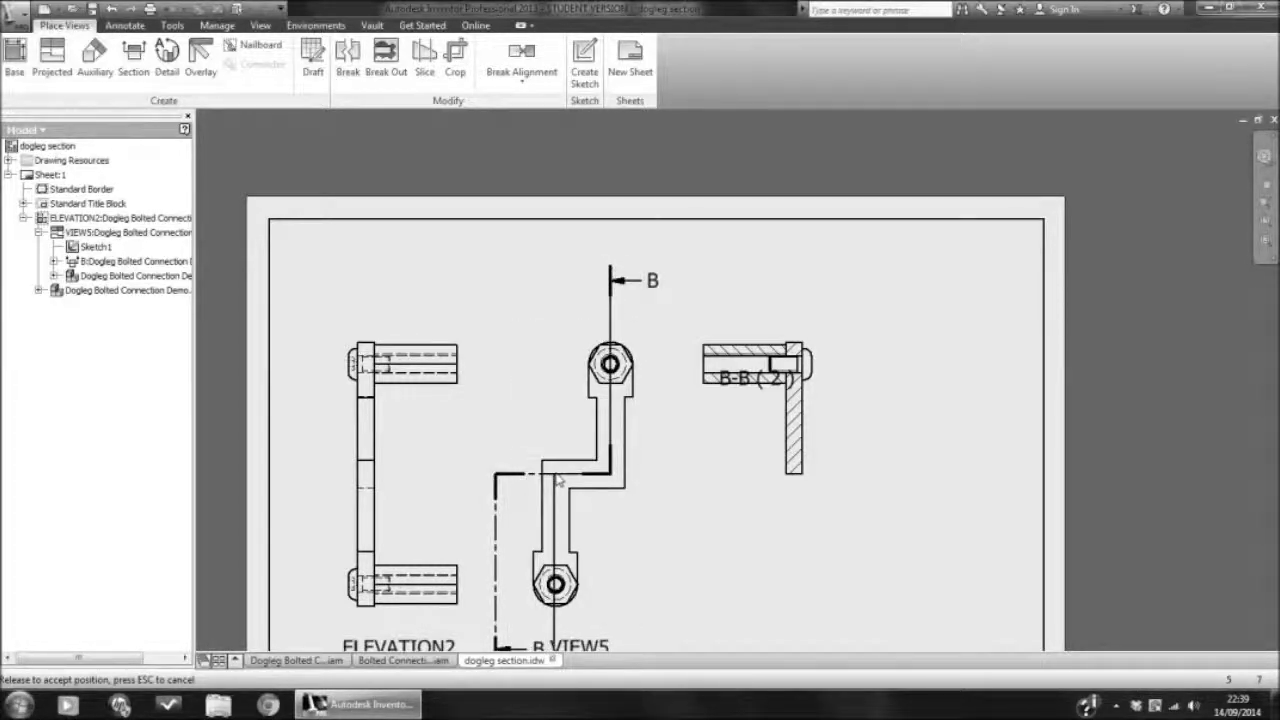
drag(548, 518, 563, 580)
scroll(554, 570, down, 5)
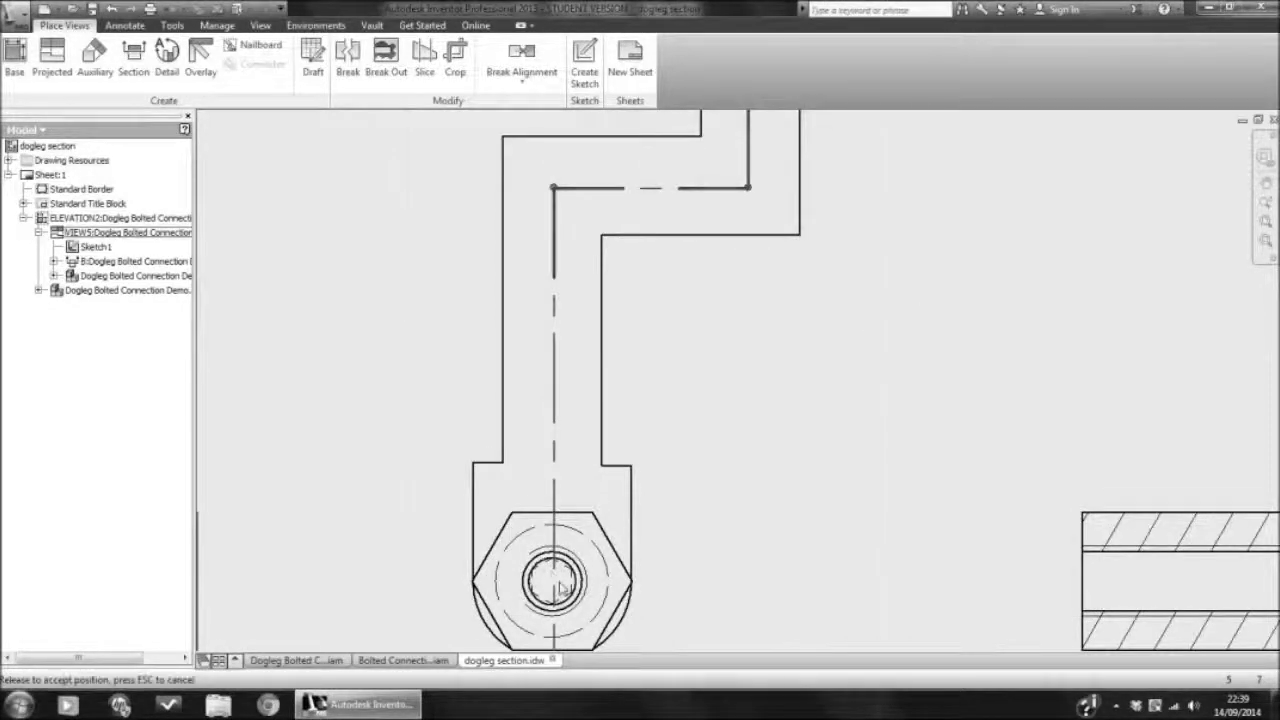
scroll(563, 580, up, 5)
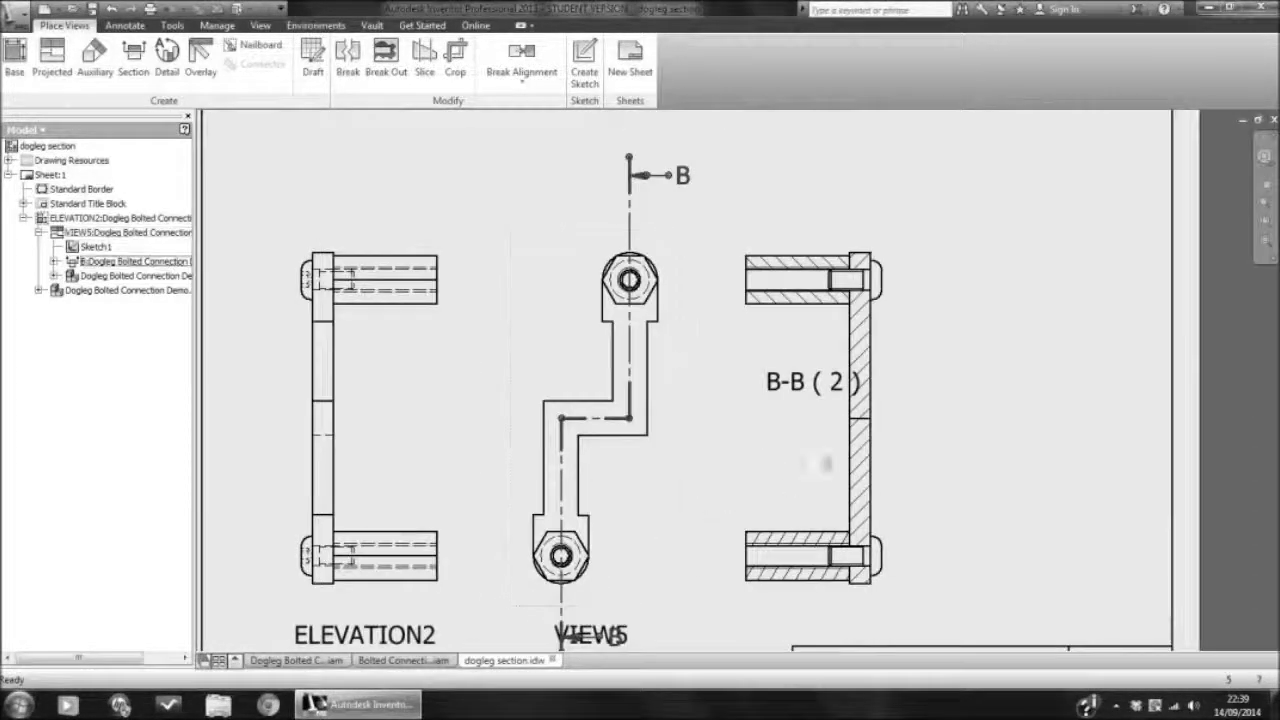
scroll(785, 369, up, 5)
scroll(757, 399, down, 3)
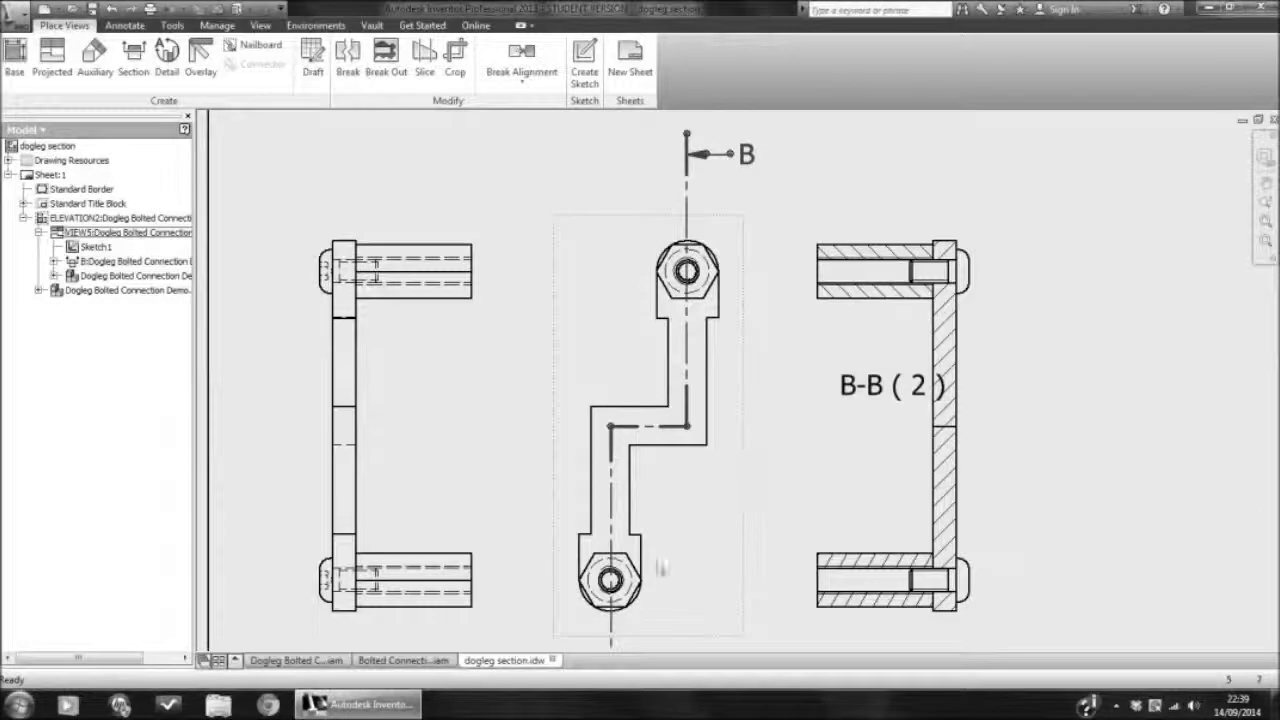
scroll(663, 562, up, 2)
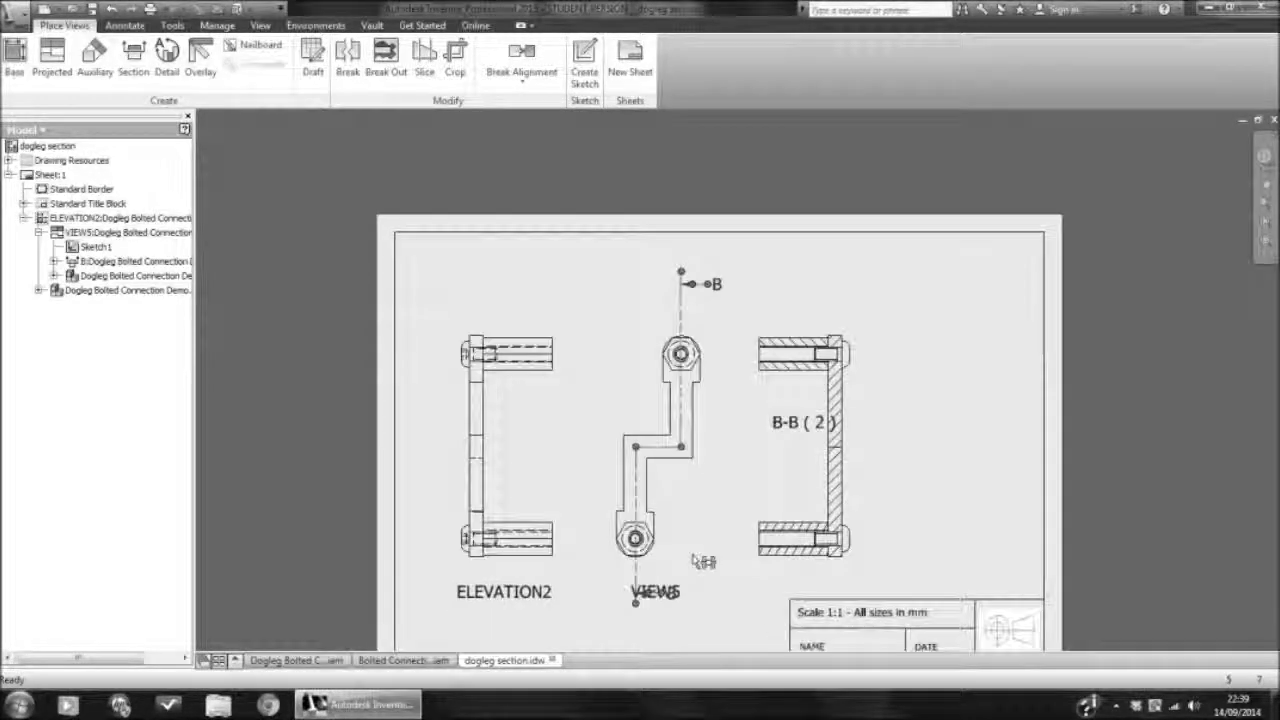
Step: Move the VIEW5 and B-B (2) labels beneath their respective views
scroll(676, 540, down, 5)
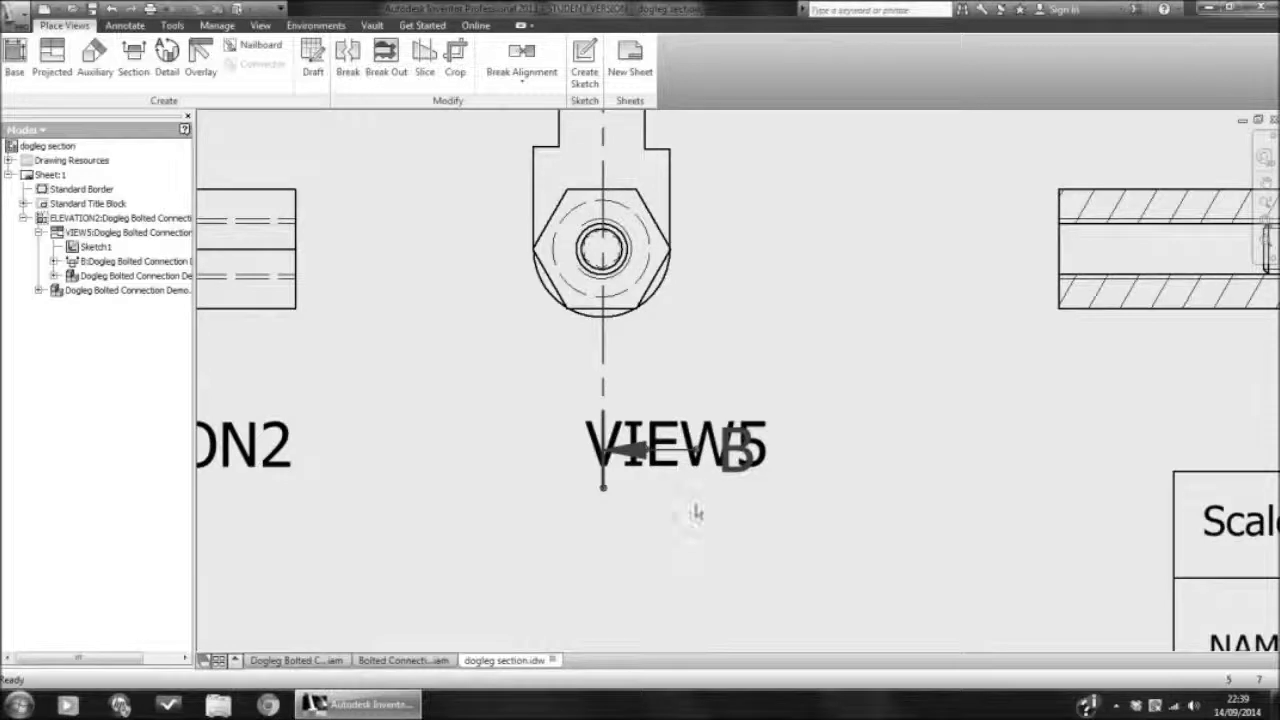
drag(766, 440, 751, 568)
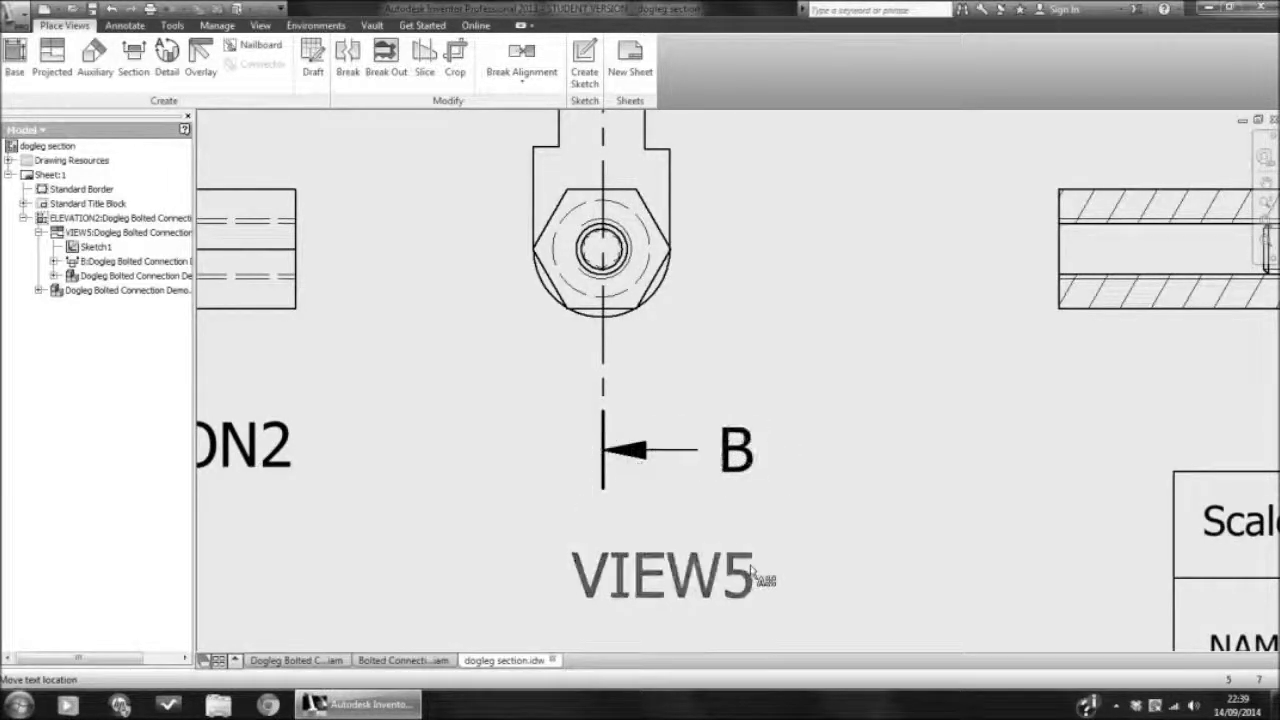
scroll(760, 540, up, 5)
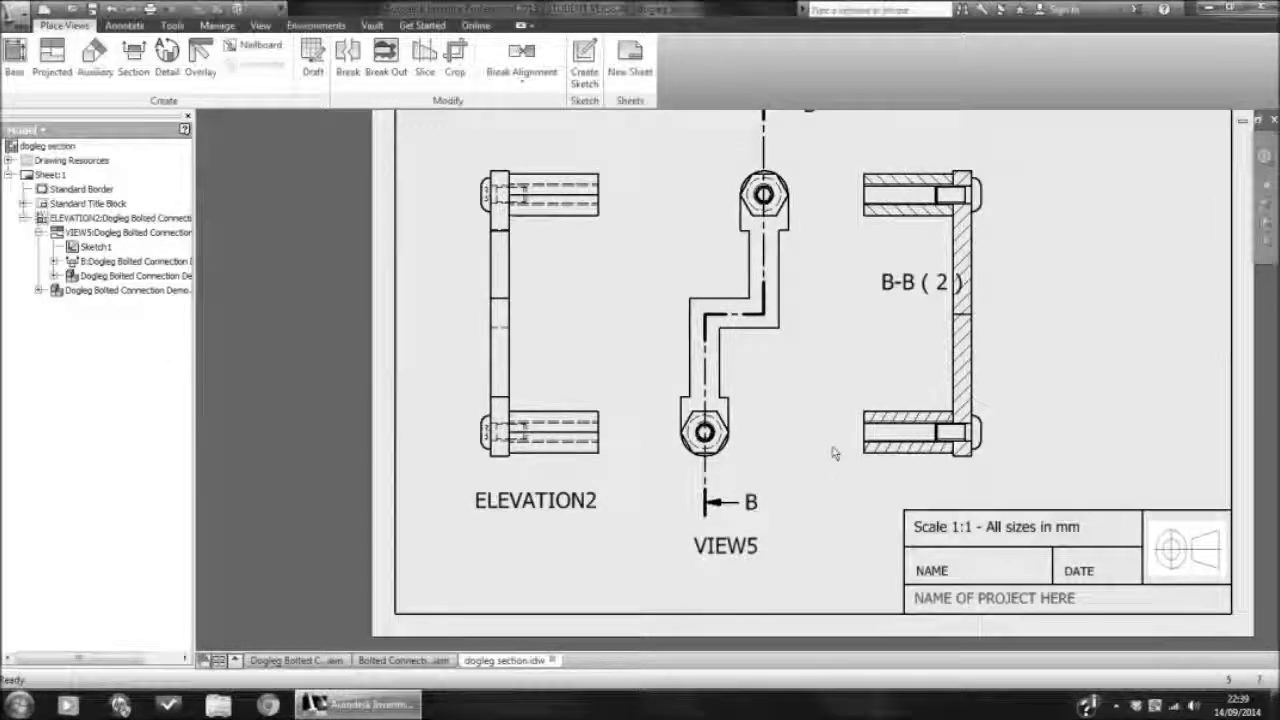
scroll(875, 413, up, 2)
scroll(922, 332, down, 2)
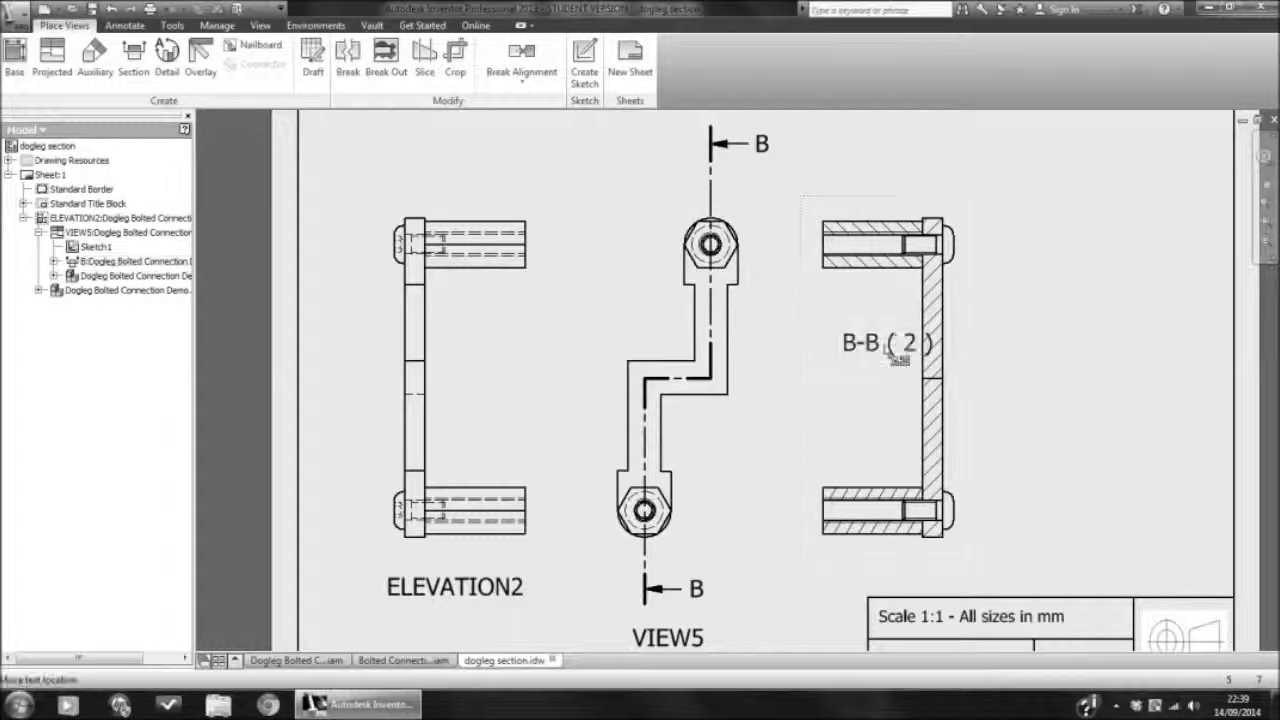
drag(873, 352, 870, 578)
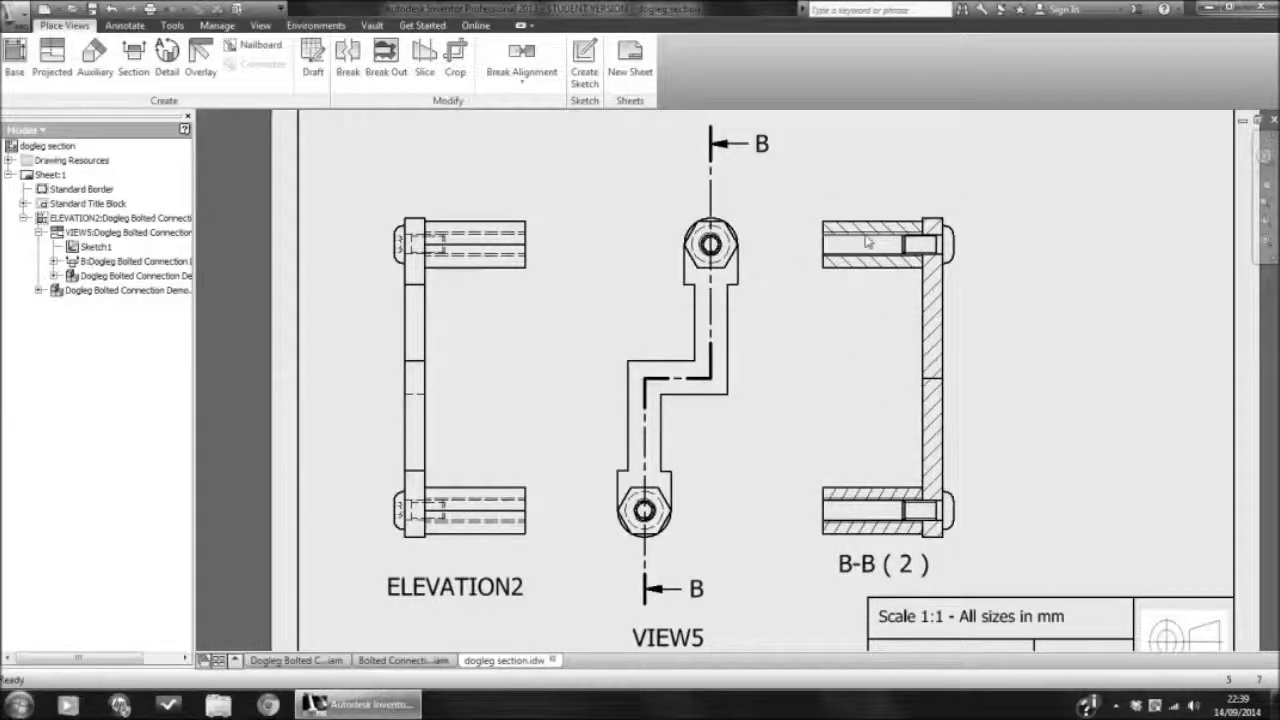
Step: Extend section line B's end points well clear of the bracket above and below
click(711, 235)
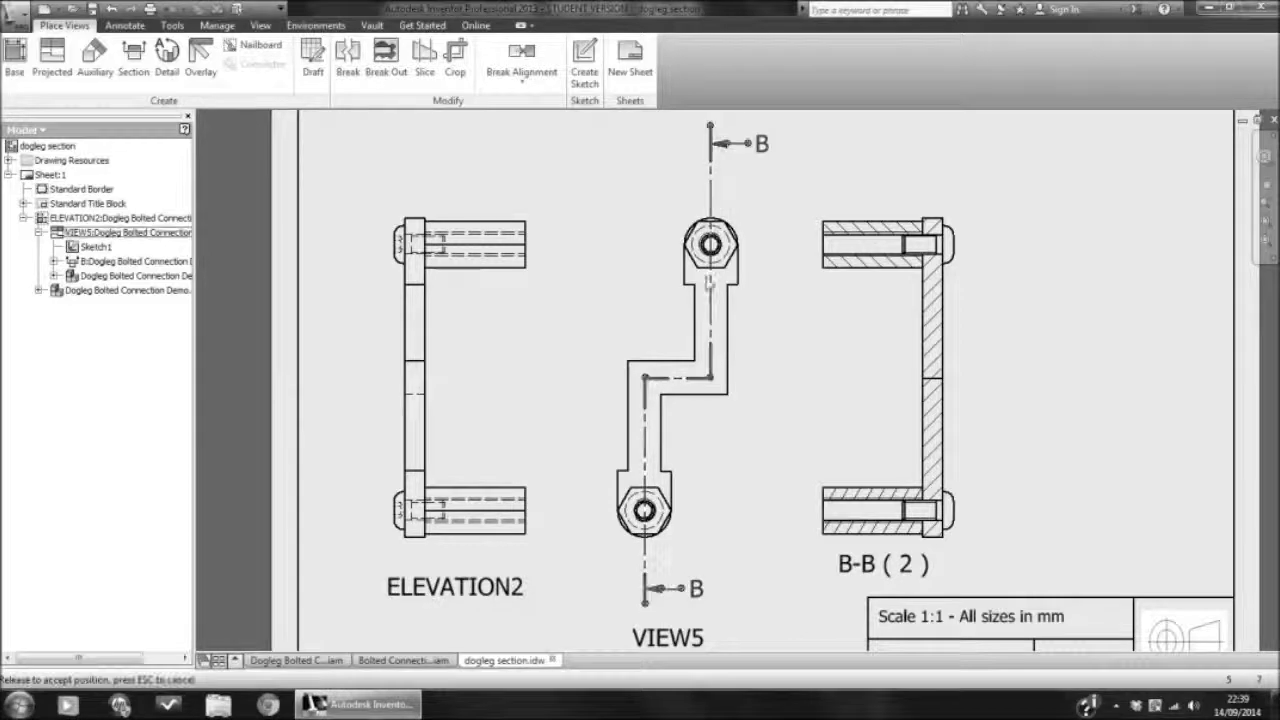
drag(706, 352, 650, 390)
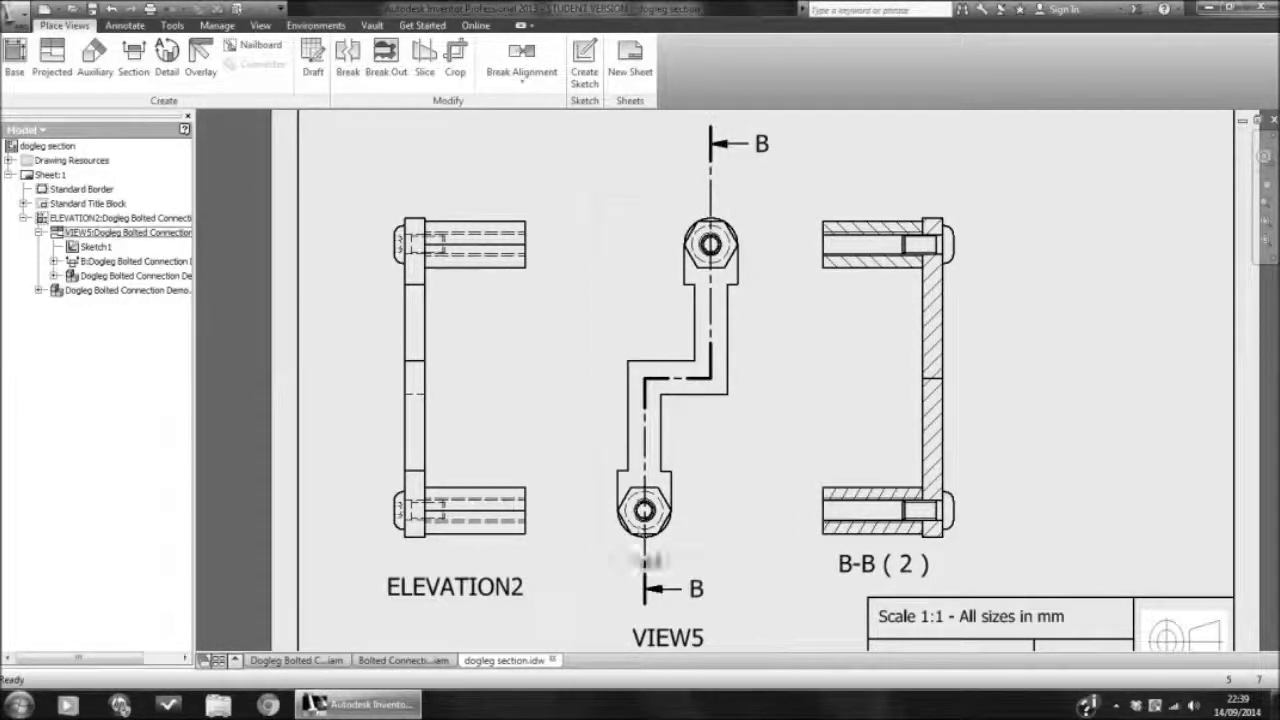
drag(645, 598, 646, 610)
scroll(749, 366, up, 3)
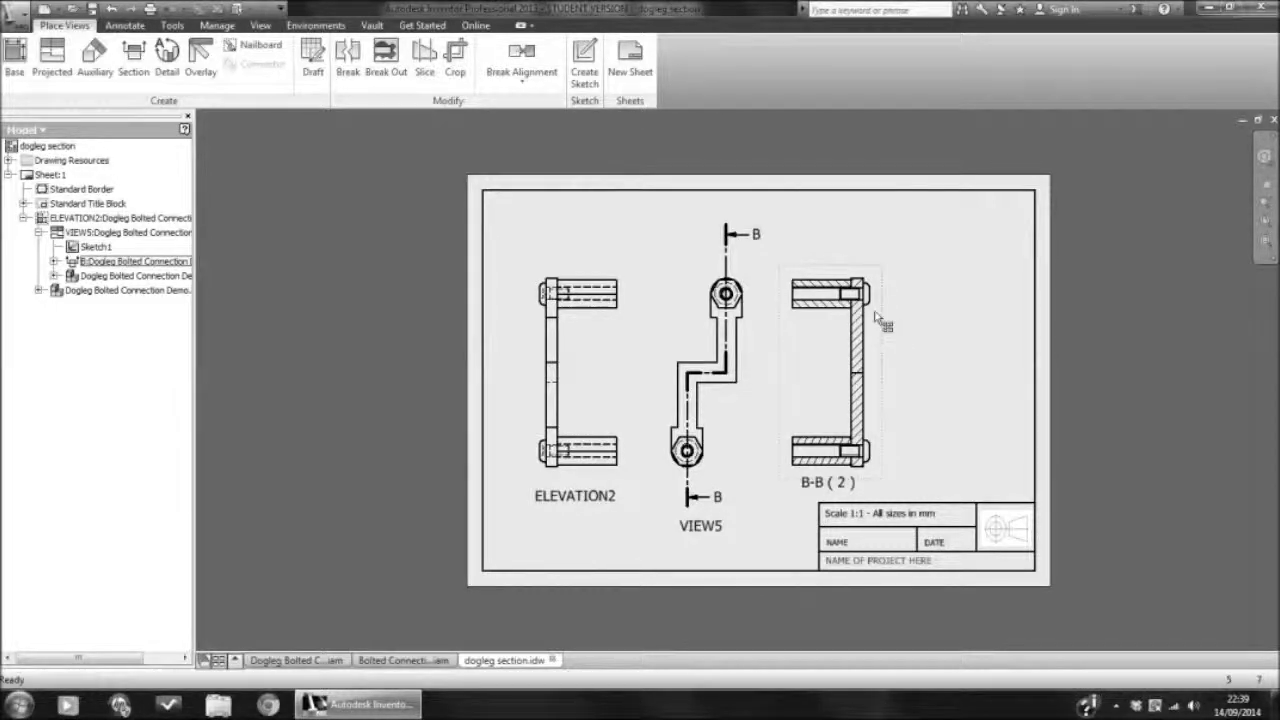
Step: Create isometric VIEW6 projected from section view B-B at the sheet's top right
click(52, 60)
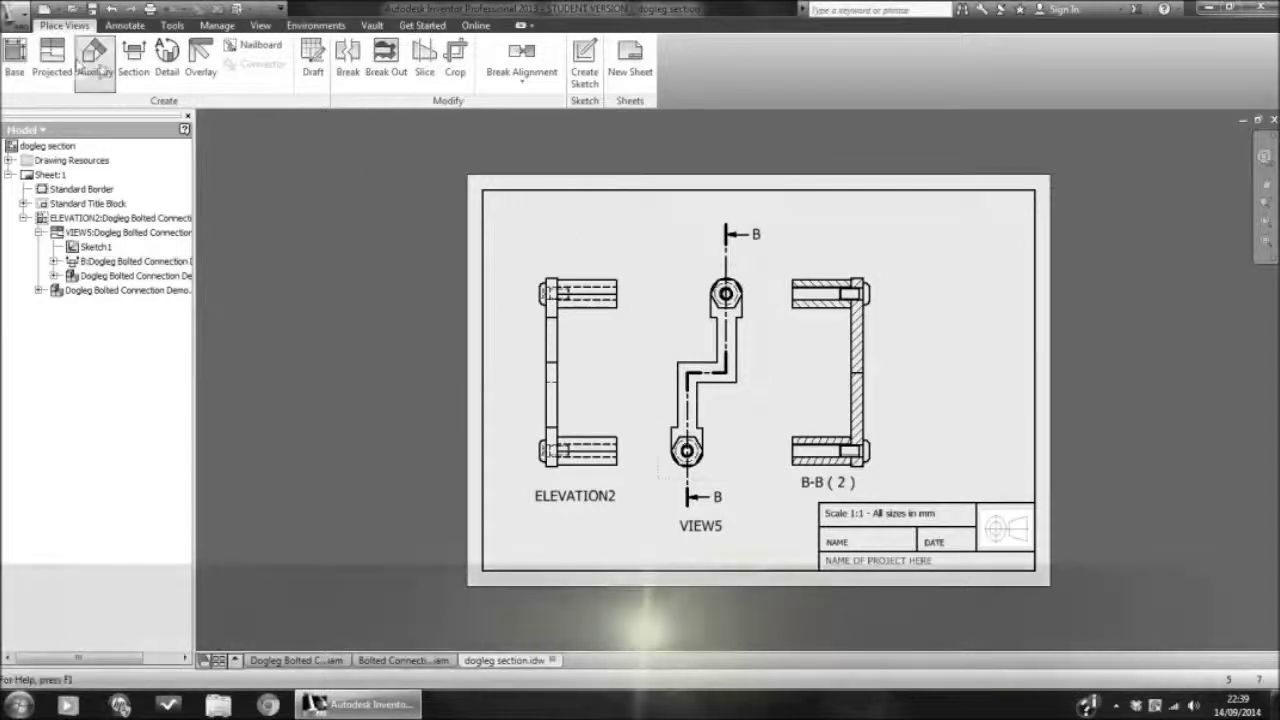
click(879, 359)
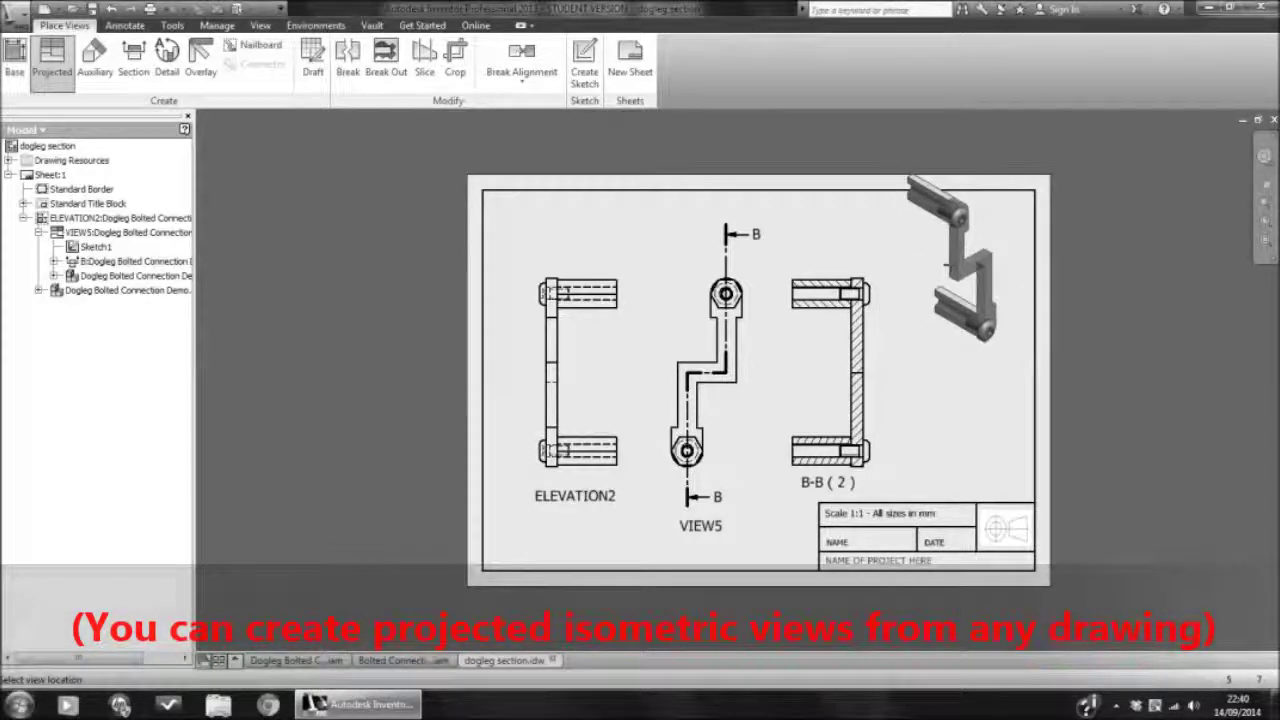
click(949, 289)
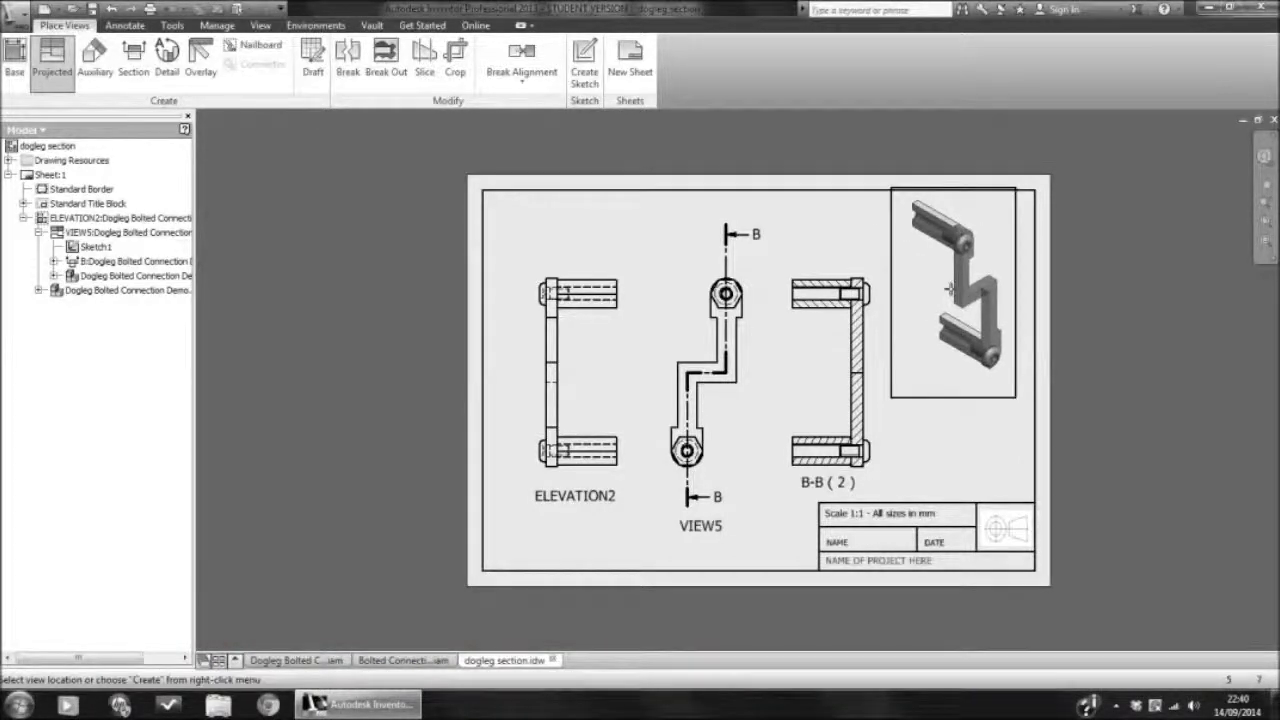
right_click(949, 289)
click(964, 287)
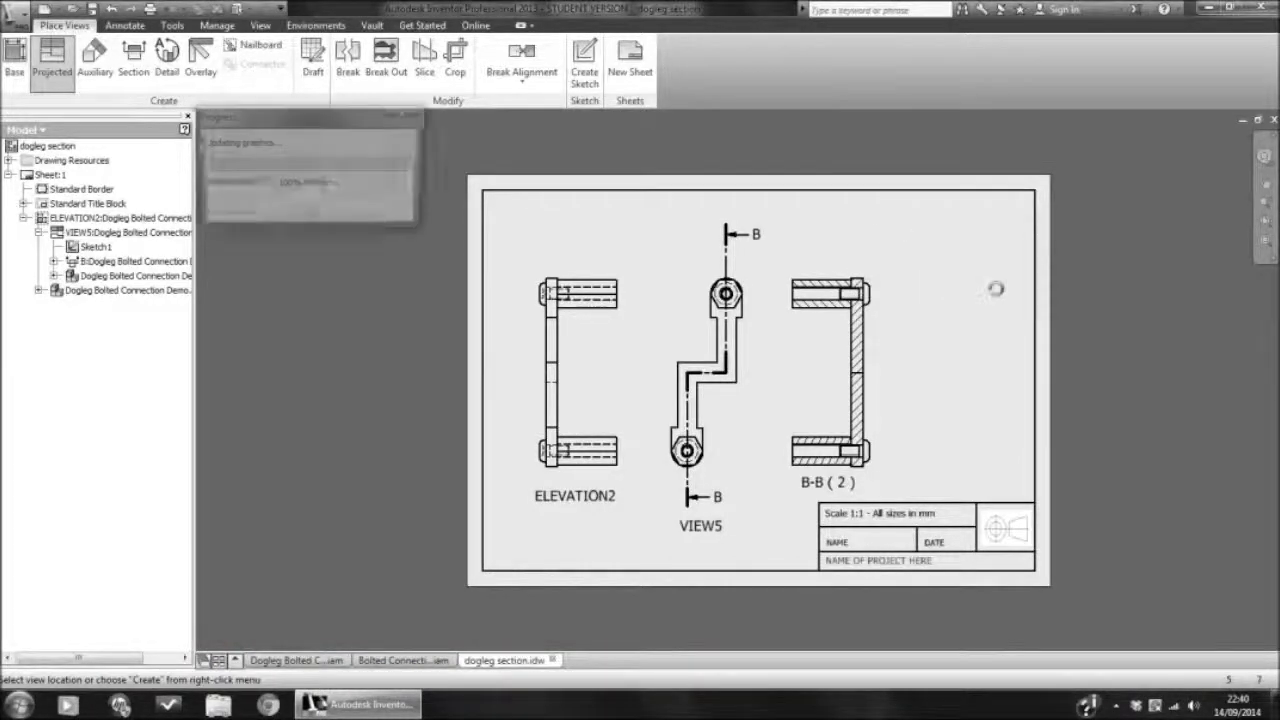
scroll(959, 306, up, 4)
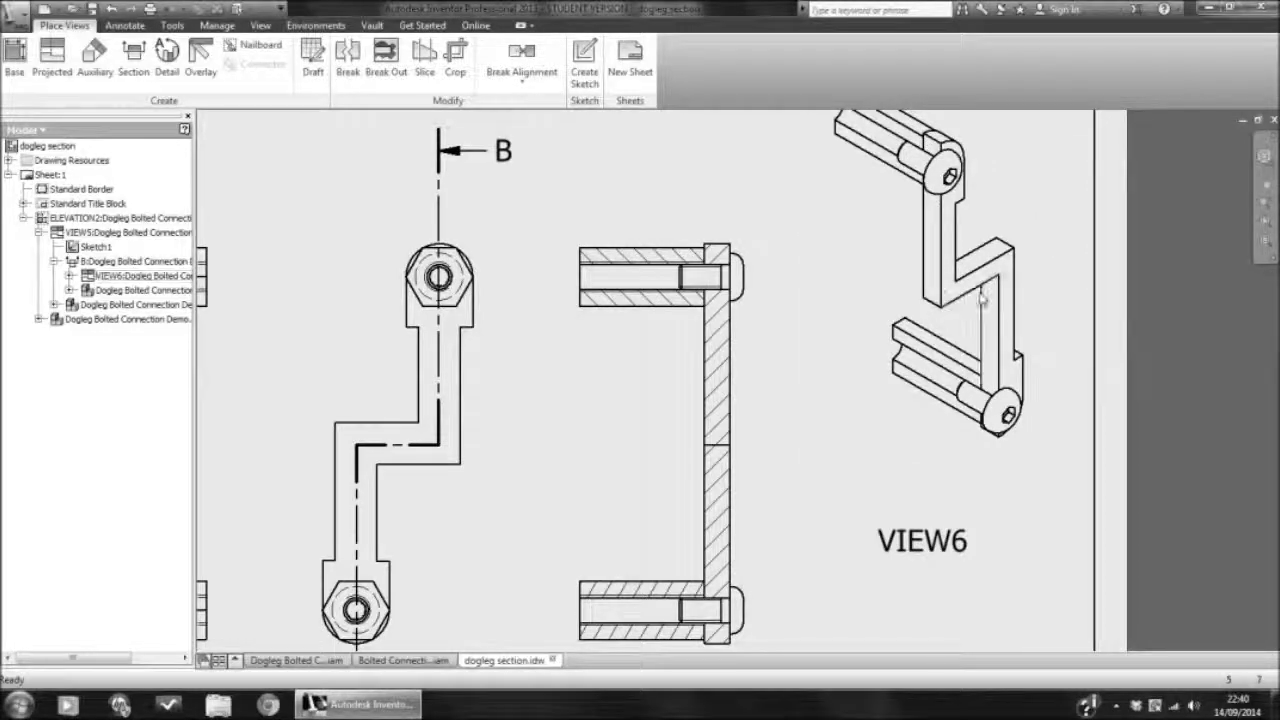
Step: Drag a vertex of section line B-B in VIEW5 to reroute its step and regenerate the section
mouse_move(428, 445)
mouse_down()
mouse_move(446, 447)
mouse_move(441, 430)
mouse_move(441, 460)
mouse_move(441, 422)
mouse_move(431, 456)
mouse_move(440, 440)
mouse_up()
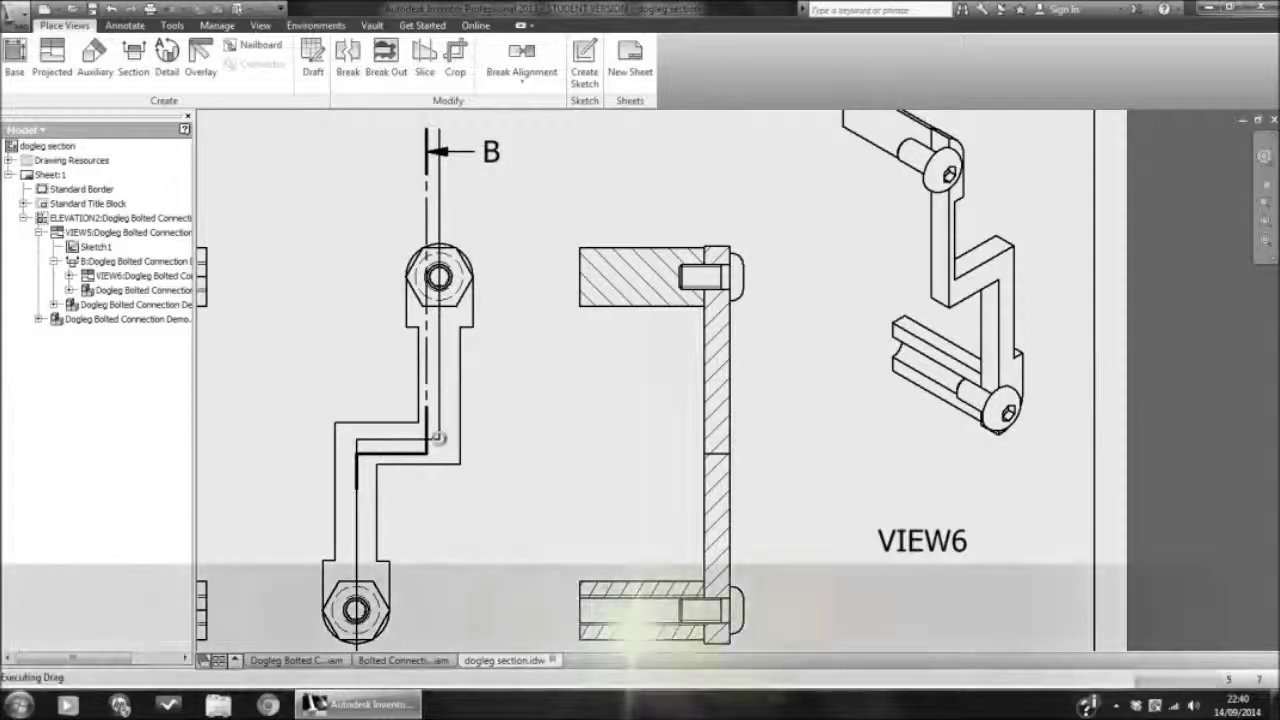
scroll(548, 400, up, 4)
scroll(548, 400, down, 4)
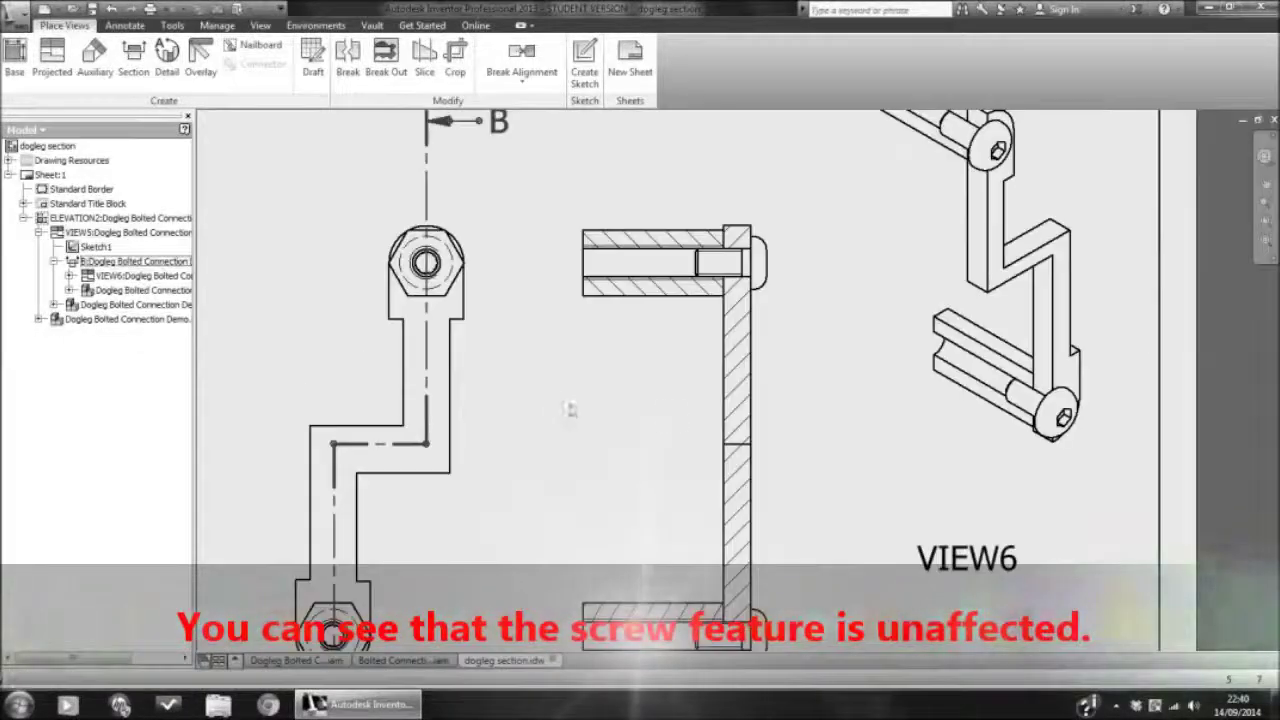
right_click(1117, 341)
Step: In VIEW6's Edit View settings, uncheck Style from Base so it renders with its own shaded style
click(1108, 380)
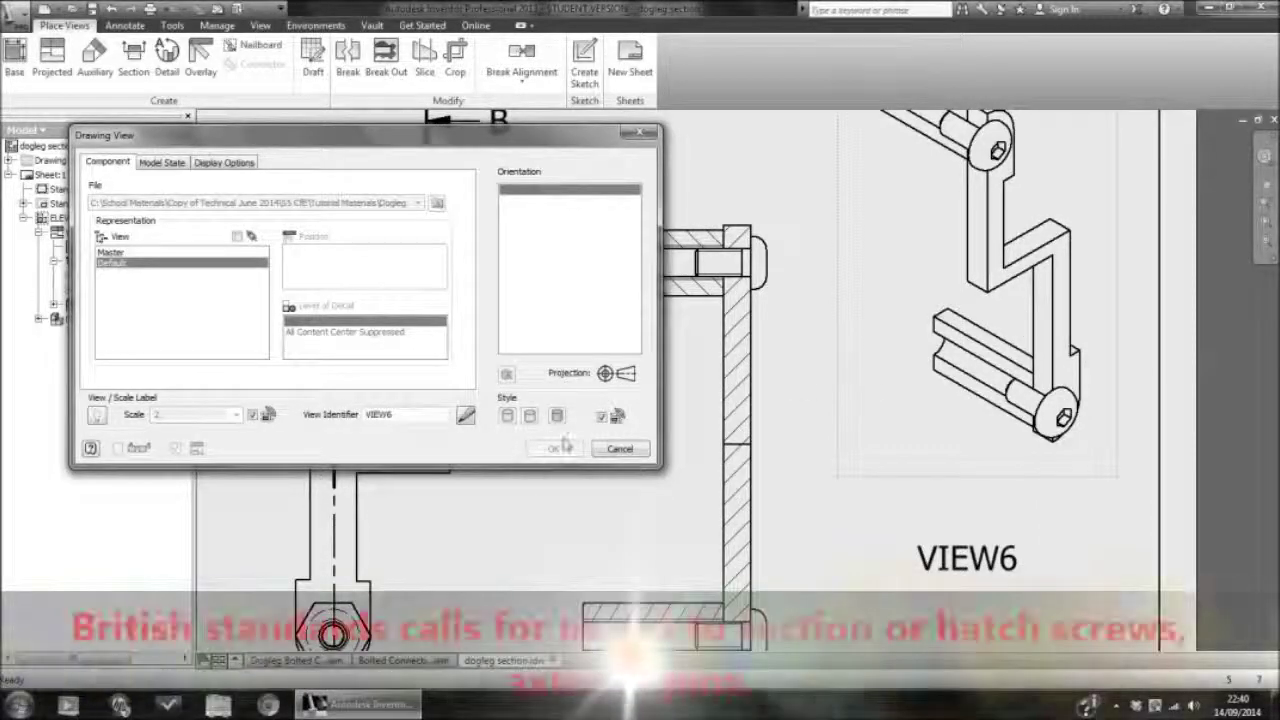
click(601, 417)
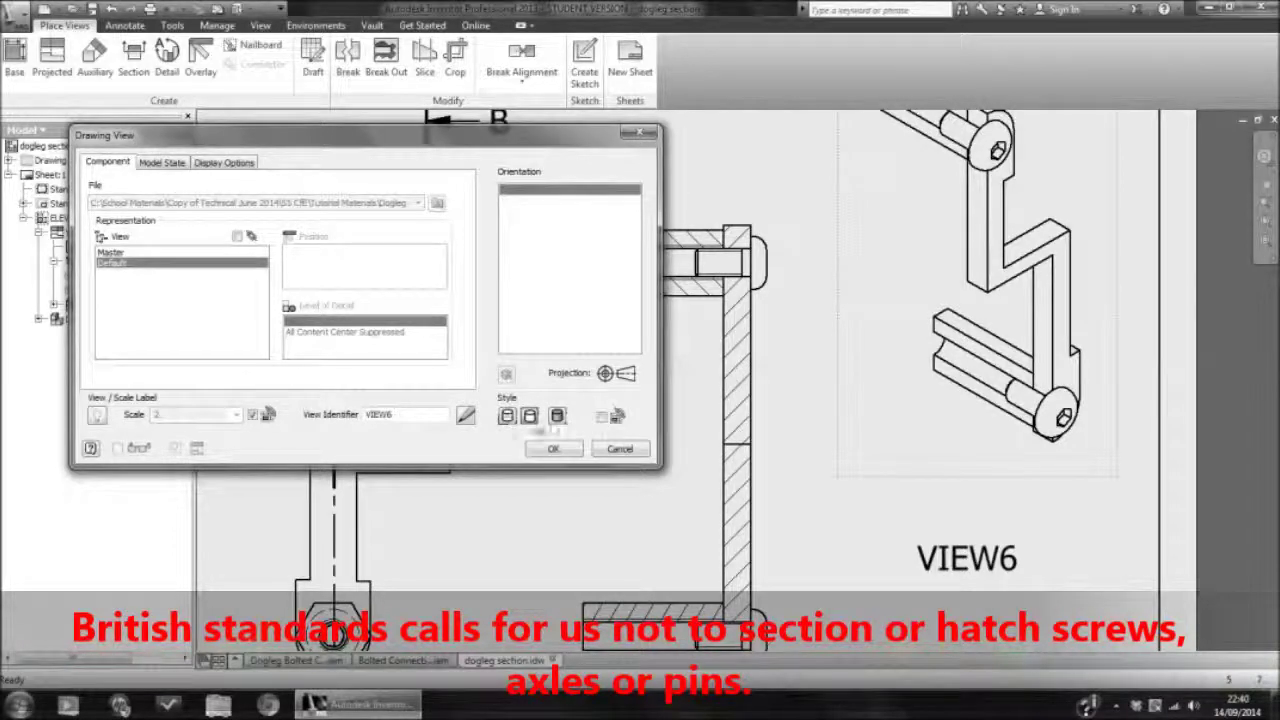
click(560, 448)
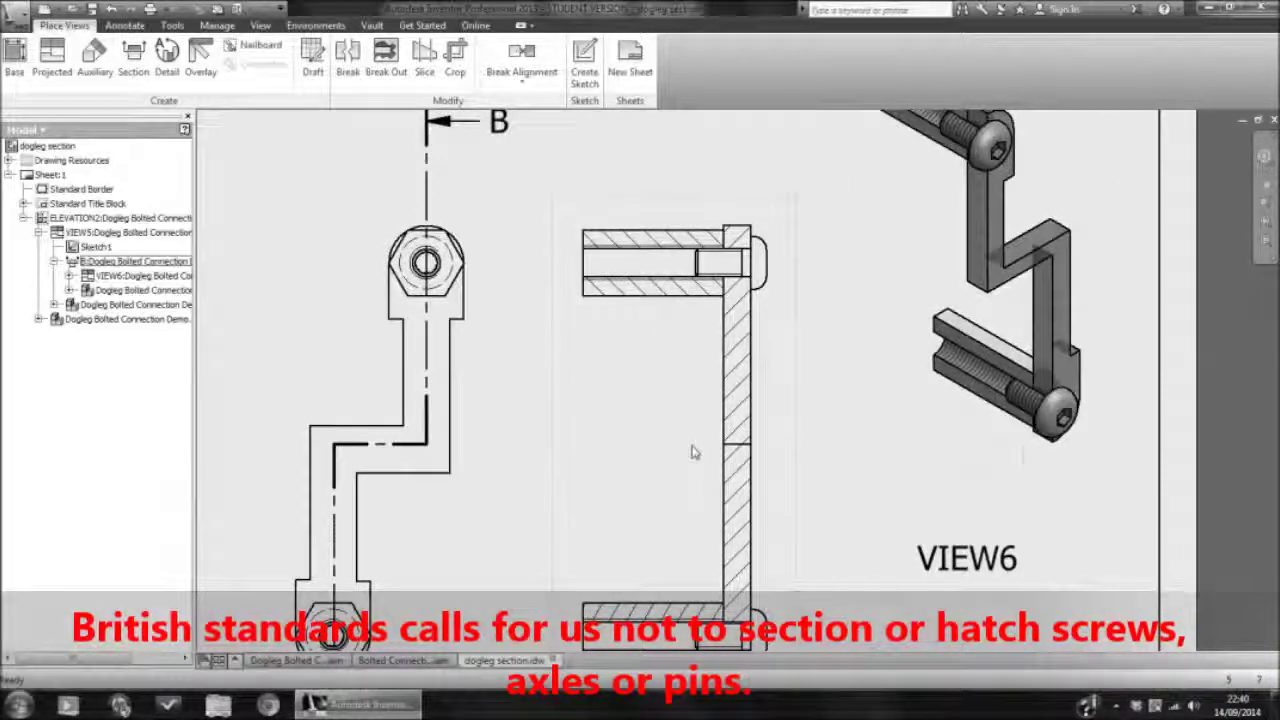
scroll(1043, 303, down, 2)
scroll(1043, 303, up, 2)
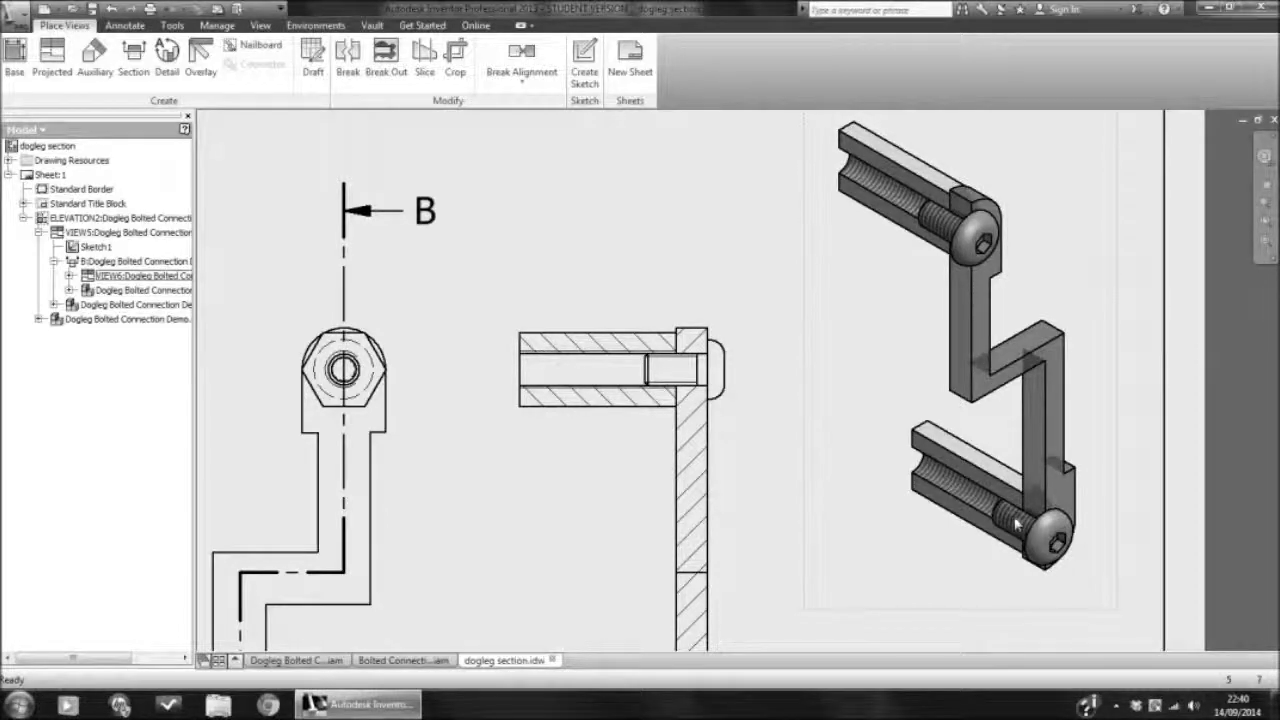
scroll(1016, 524, down, 2)
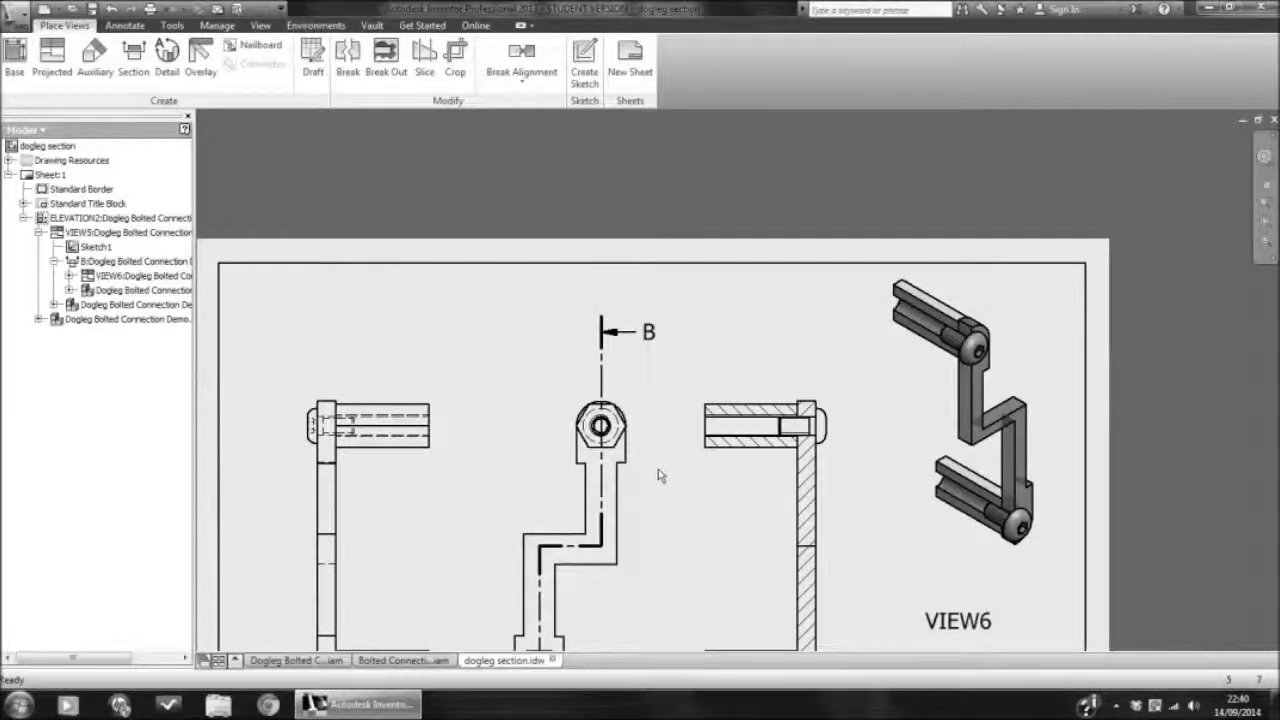
Step: Straighten section line B-B in VIEW5, check the section view, then restore its step
scroll(655, 478, down, 2)
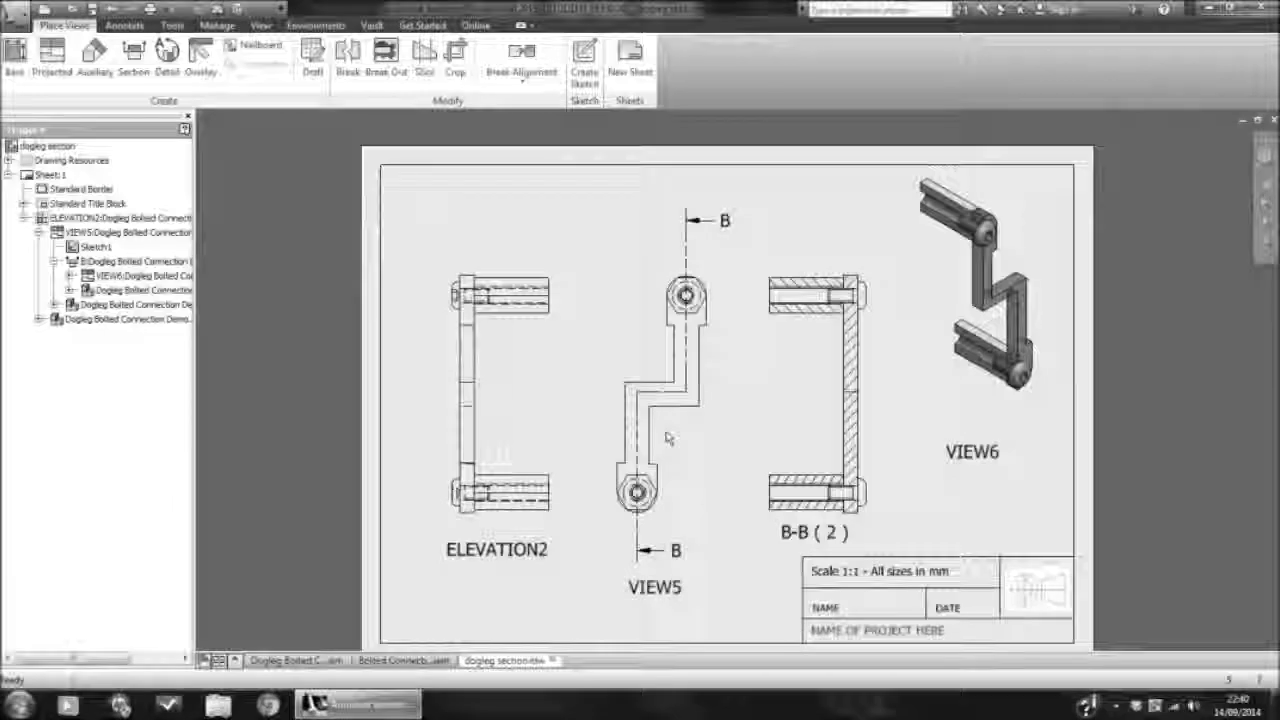
mouse_move(663, 434)
mouse_down()
mouse_move(680, 380)
mouse_move(697, 373)
mouse_move(660, 375)
mouse_move(704, 373)
mouse_up()
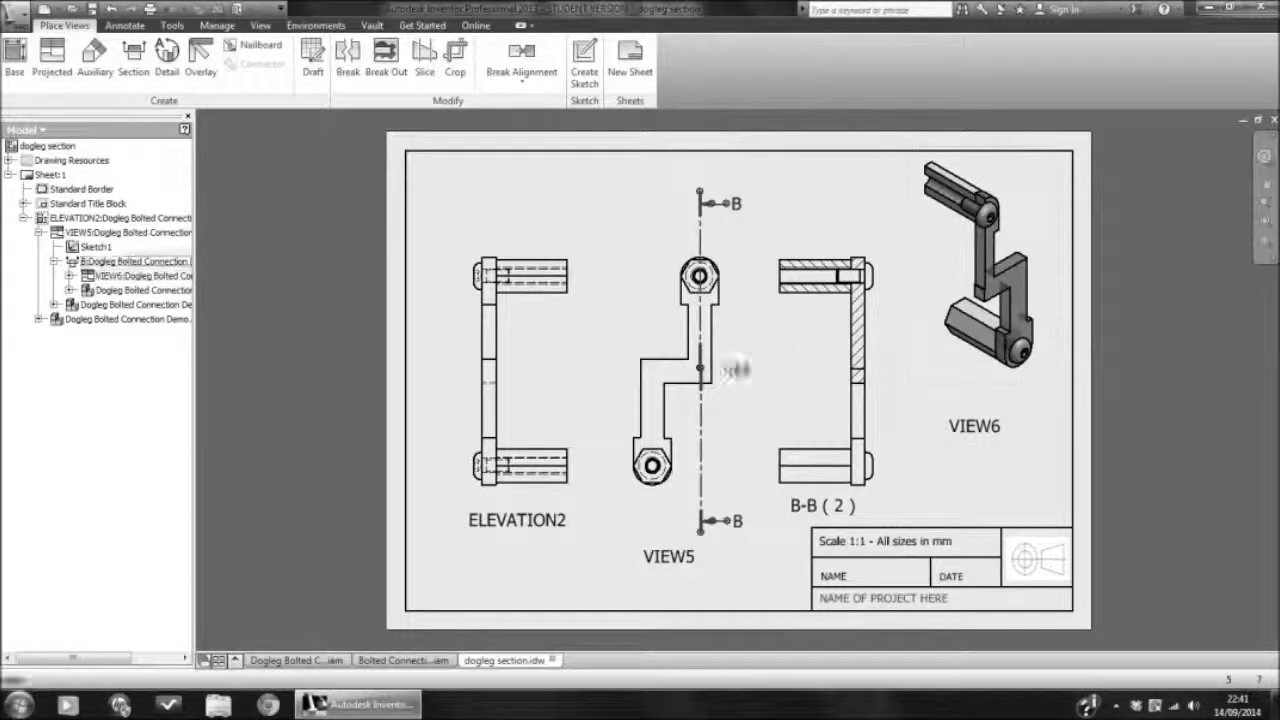
drag(702, 371, 660, 378)
scroll(684, 386, down, 3)
scroll(684, 386, up, 6)
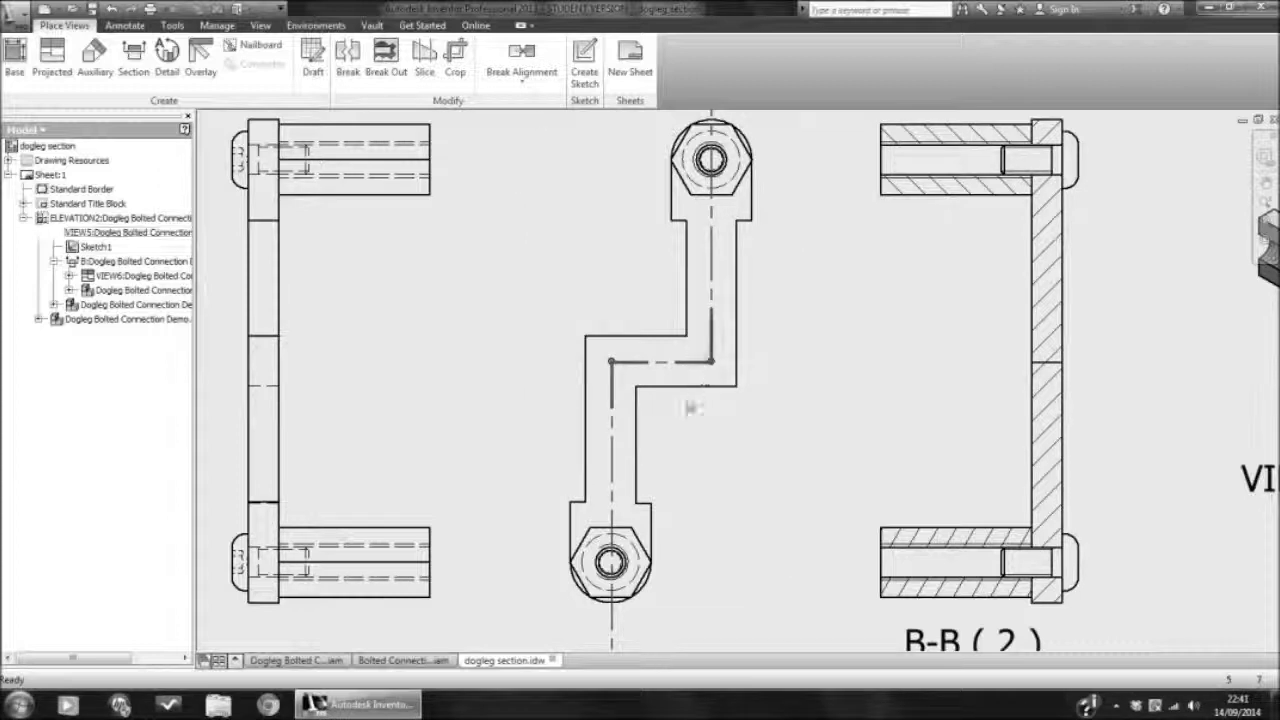
scroll(690, 399, down, 3)
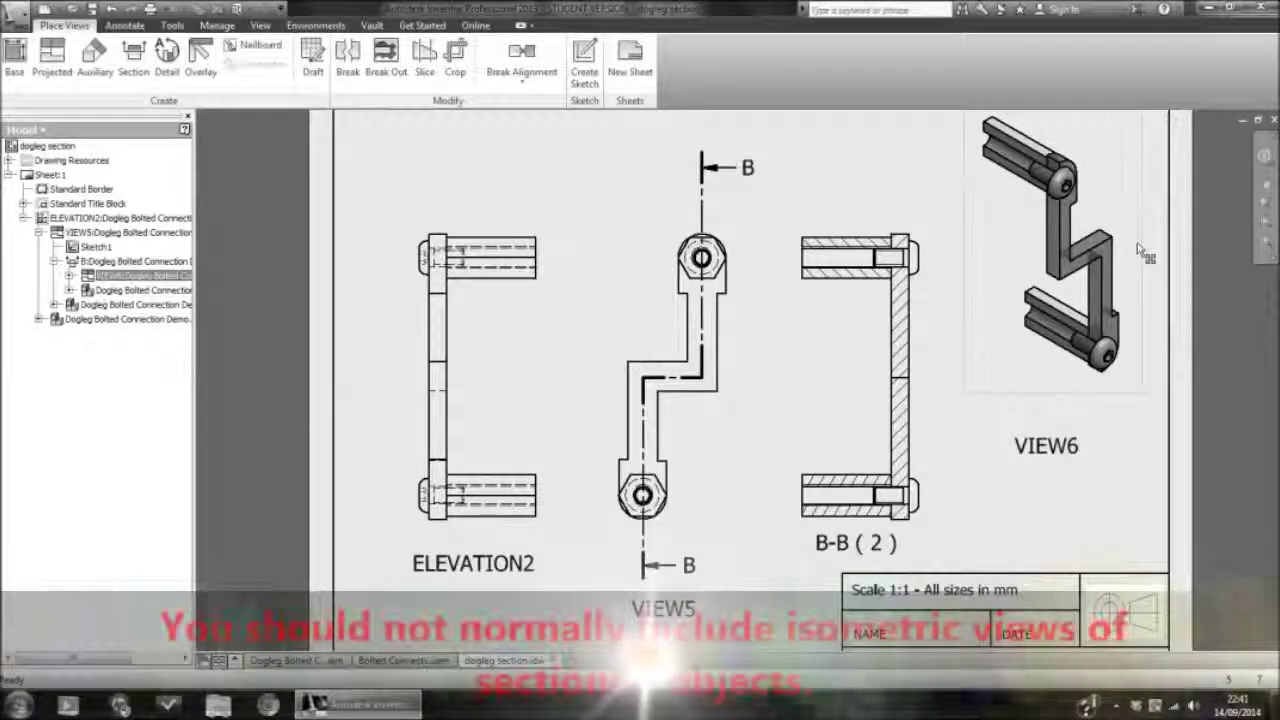
Step: Delete isometric VIEW6, leaving ELEVATION2, VIEW5 and B-B (2) on the sheet
key(Delete)
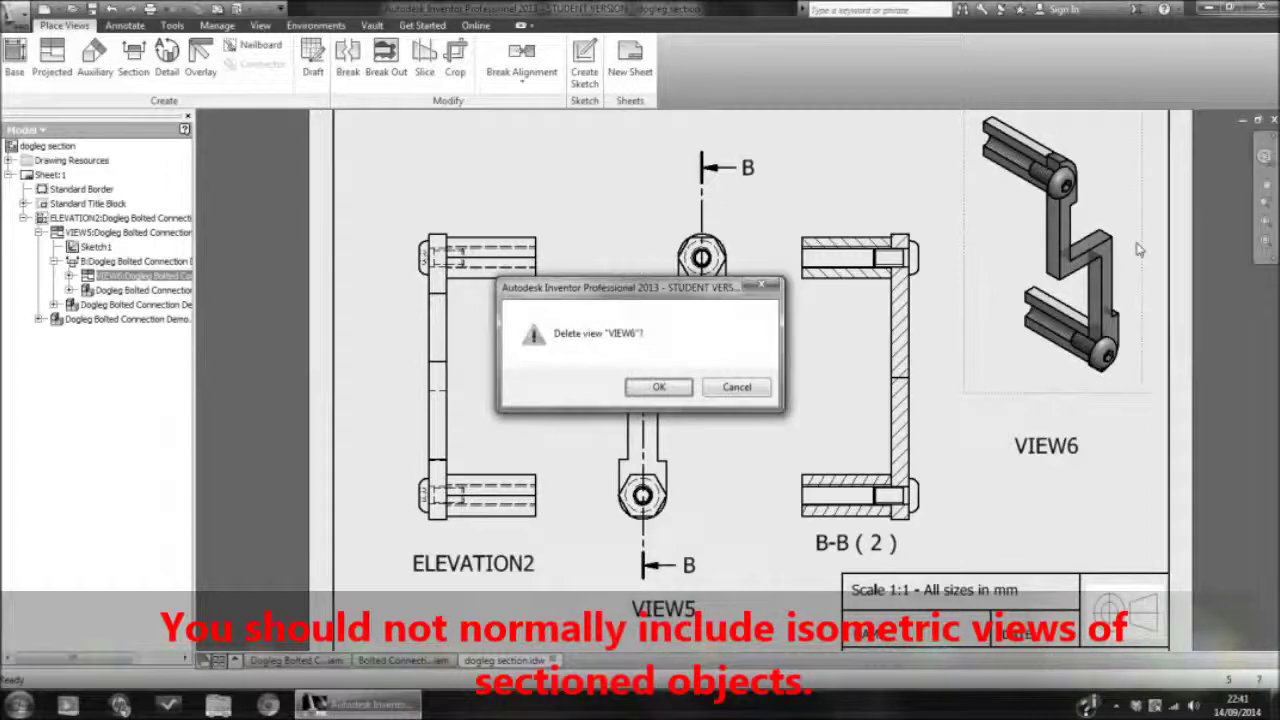
click(664, 388)
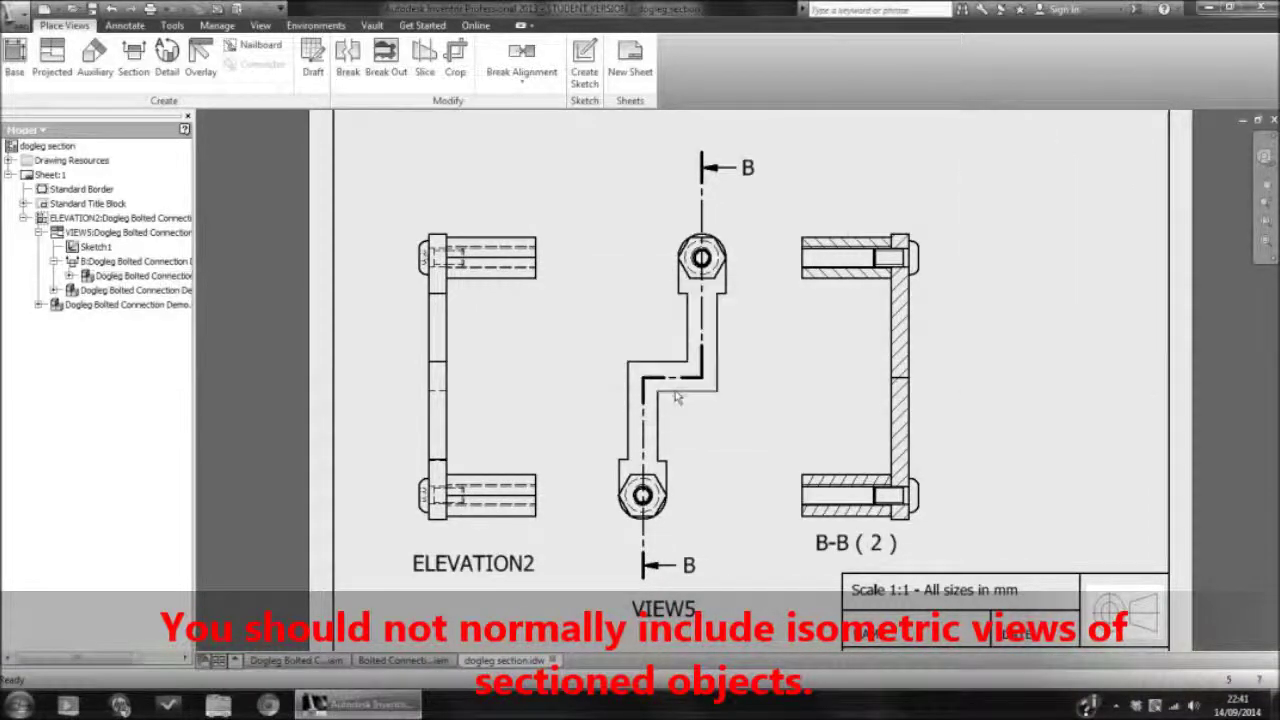